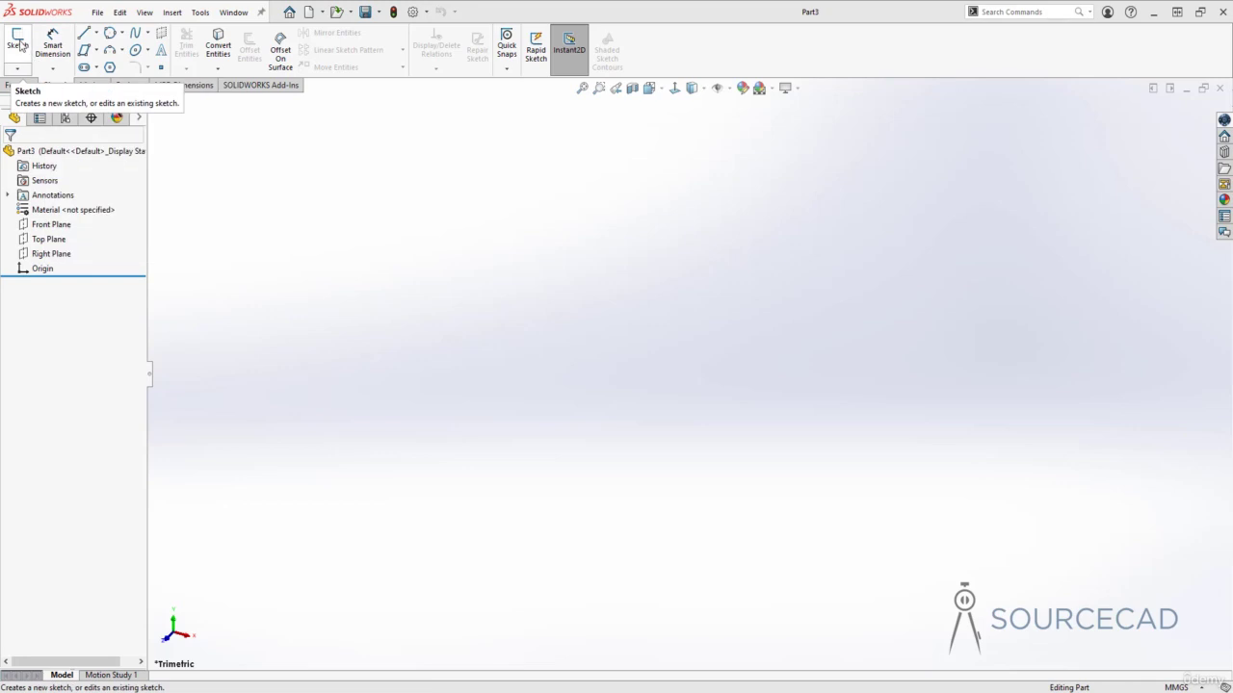
# Start a new sketch on the Front Plane
pyautogui.click(21, 44)
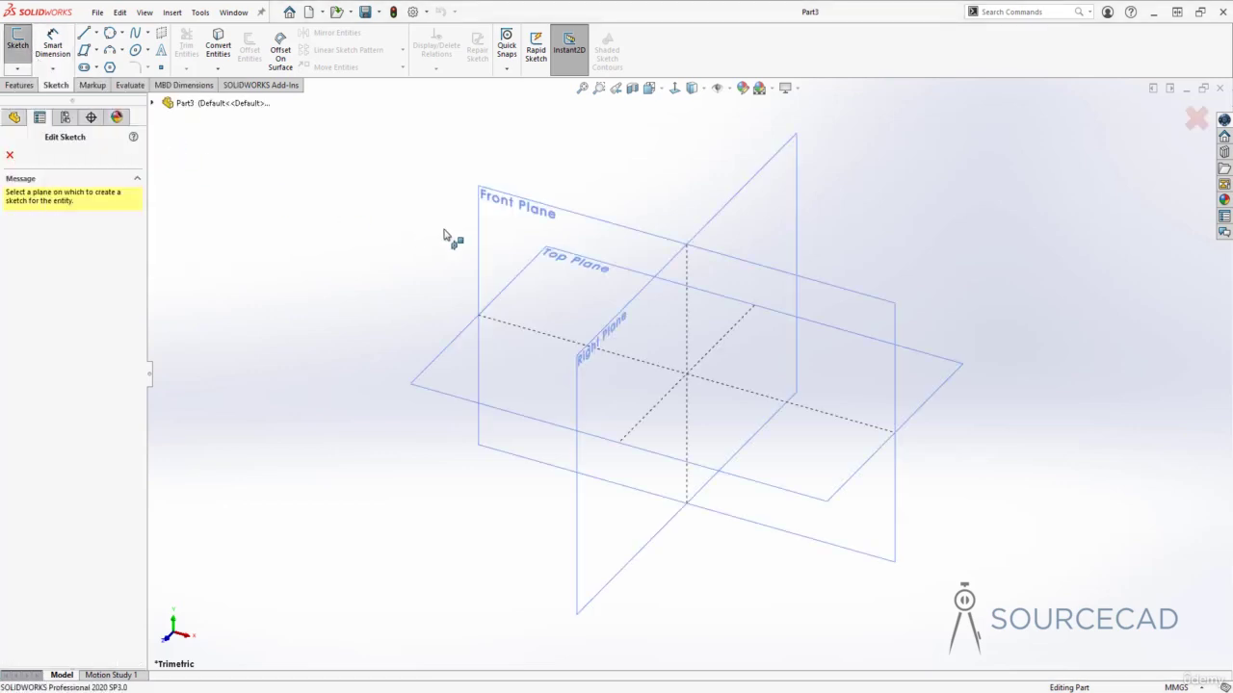
pyautogui.click(501, 205)
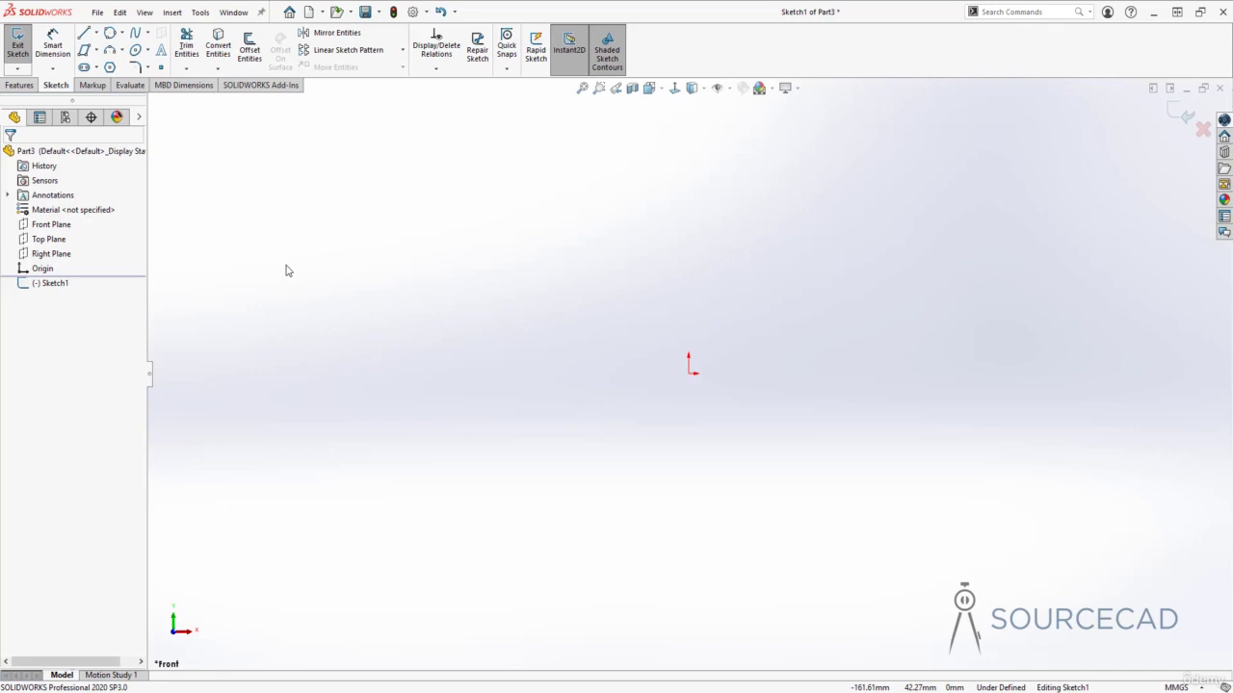
pyautogui.press('s')
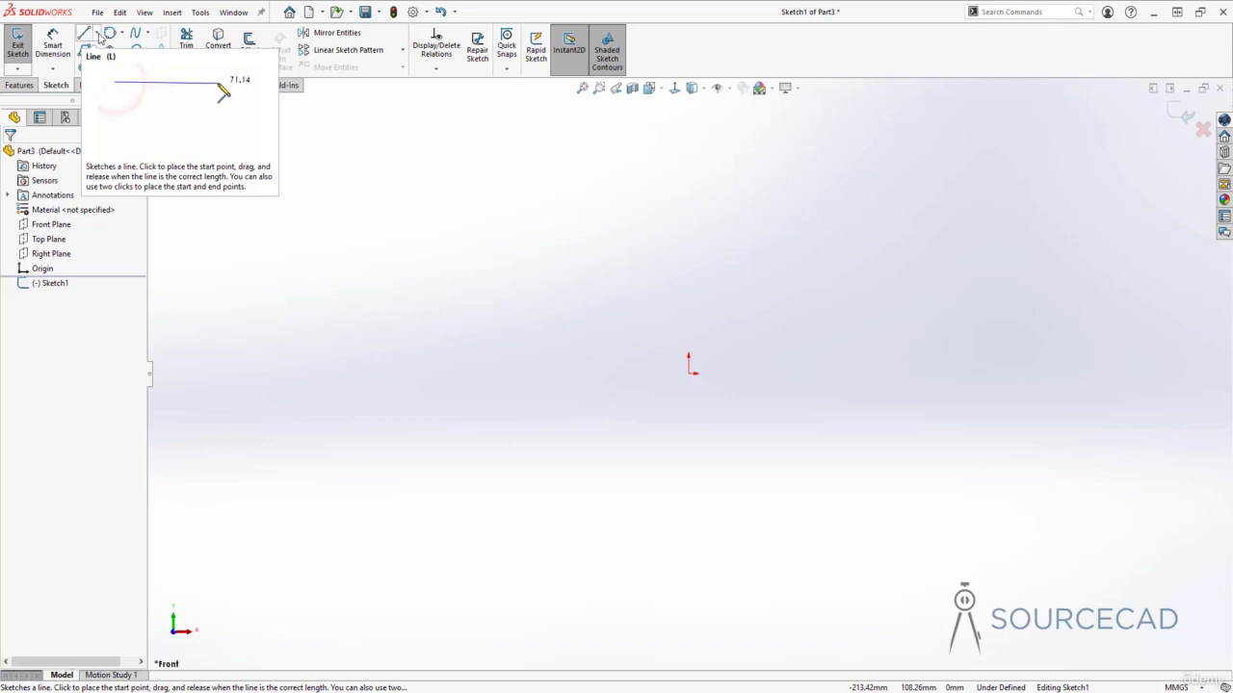
# Sketch an open chain of three connected slanted lines above and to the right of the origin with the Line tool
pyautogui.click(98, 35)
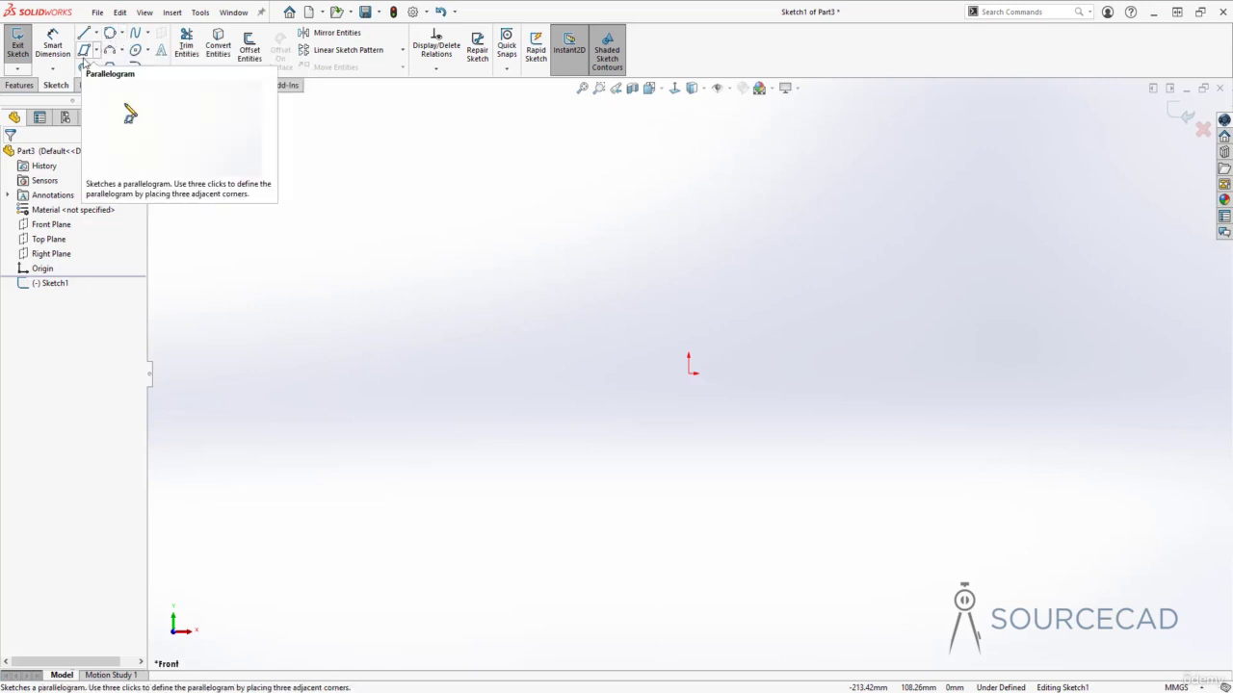
pyautogui.click(95, 32)
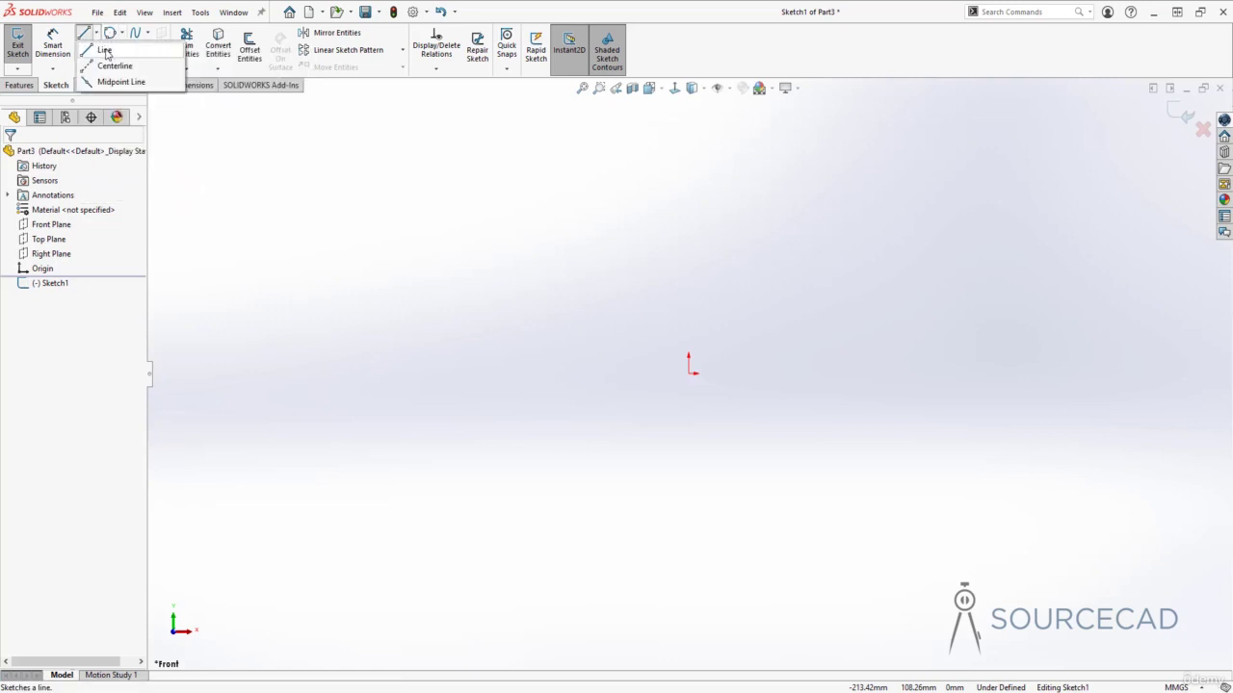
pyautogui.click(104, 51)
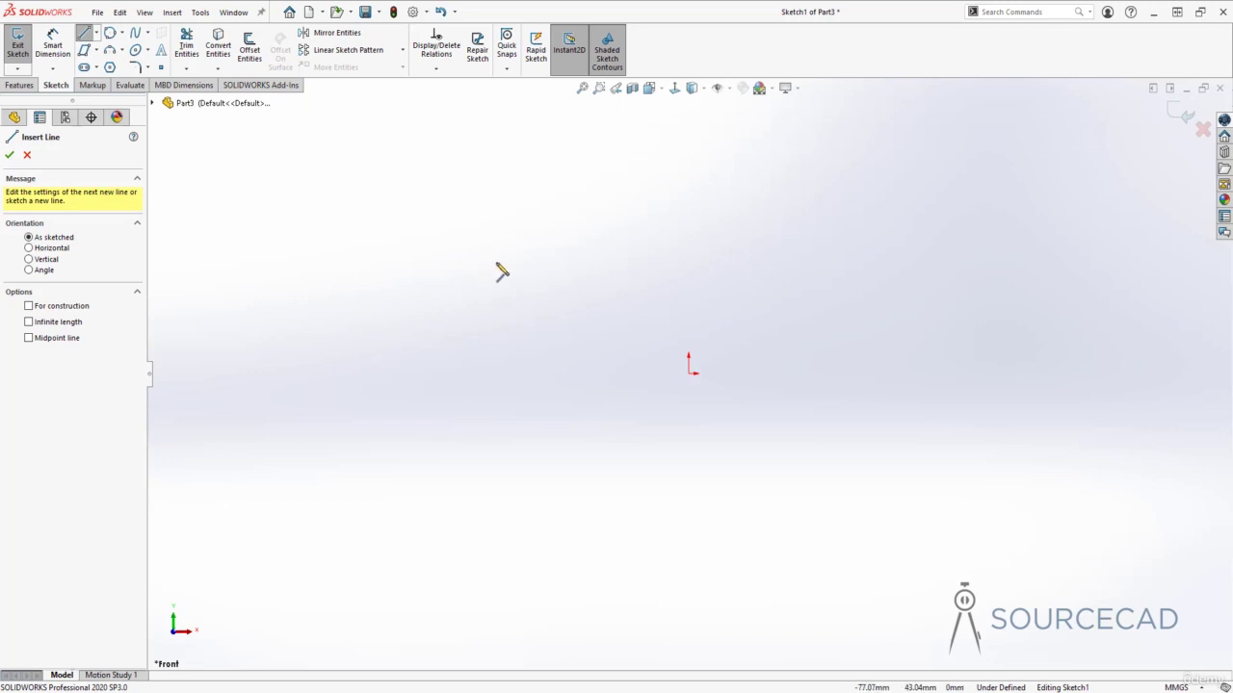
pyautogui.click(497, 264)
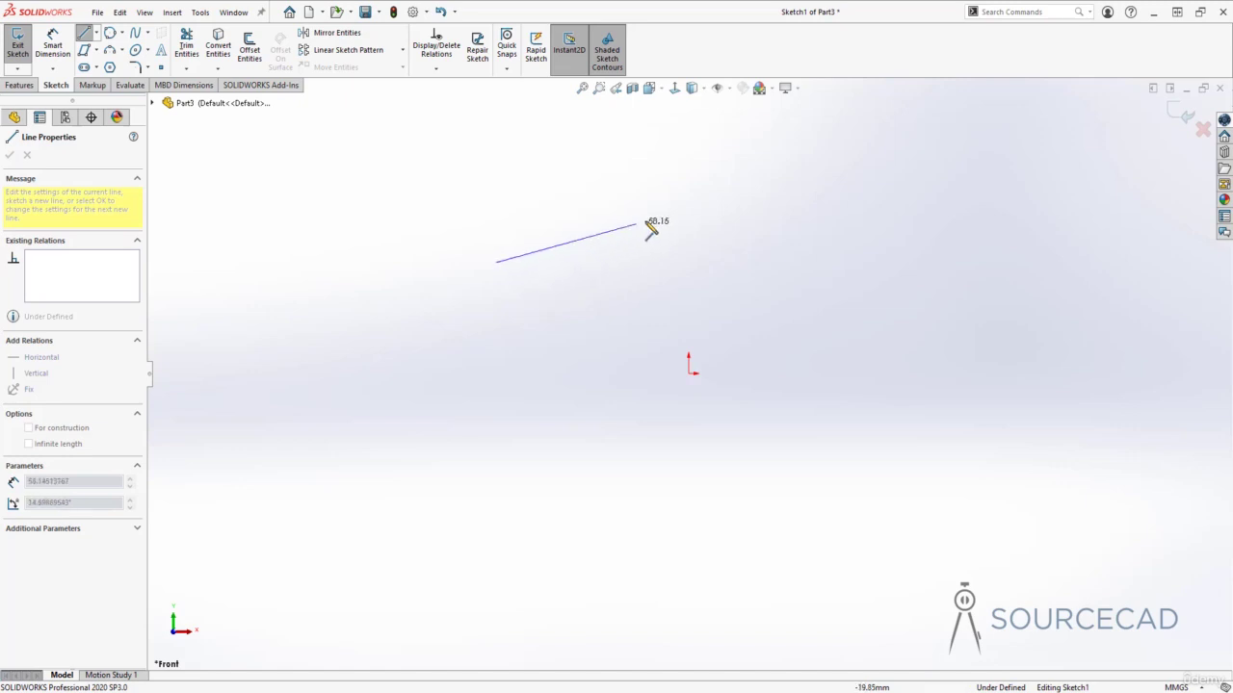
pyautogui.click(780, 212)
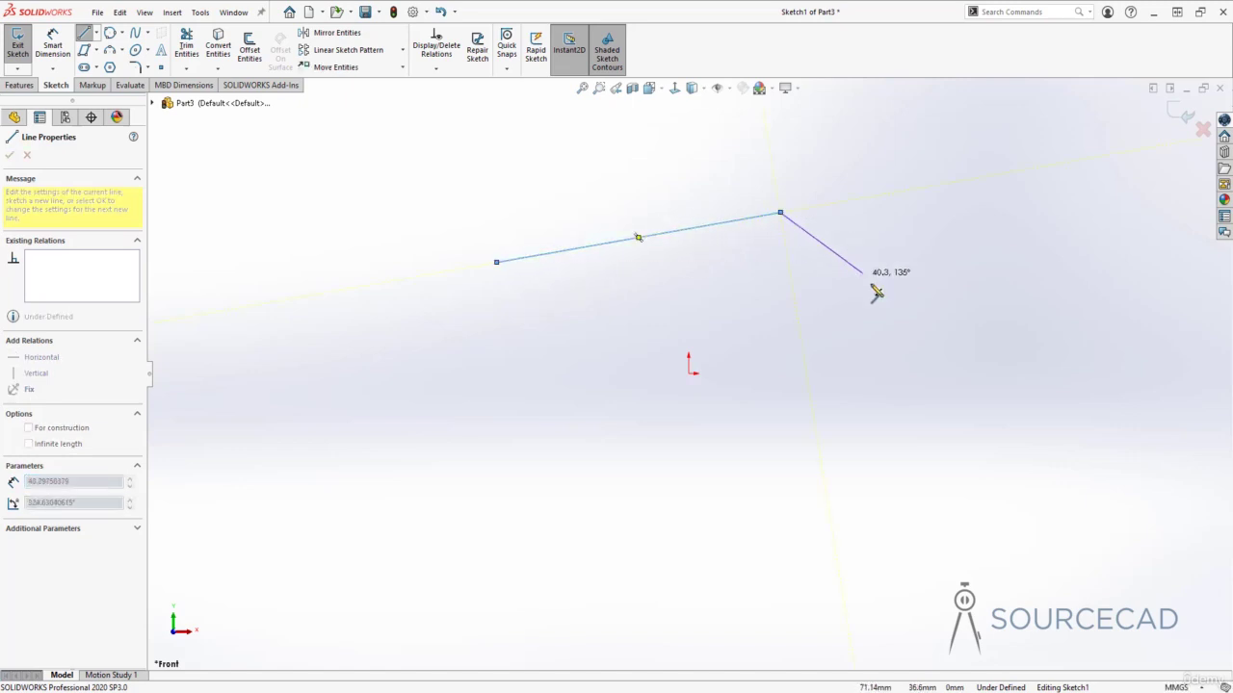
pyautogui.click(911, 329)
pyautogui.click(866, 492)
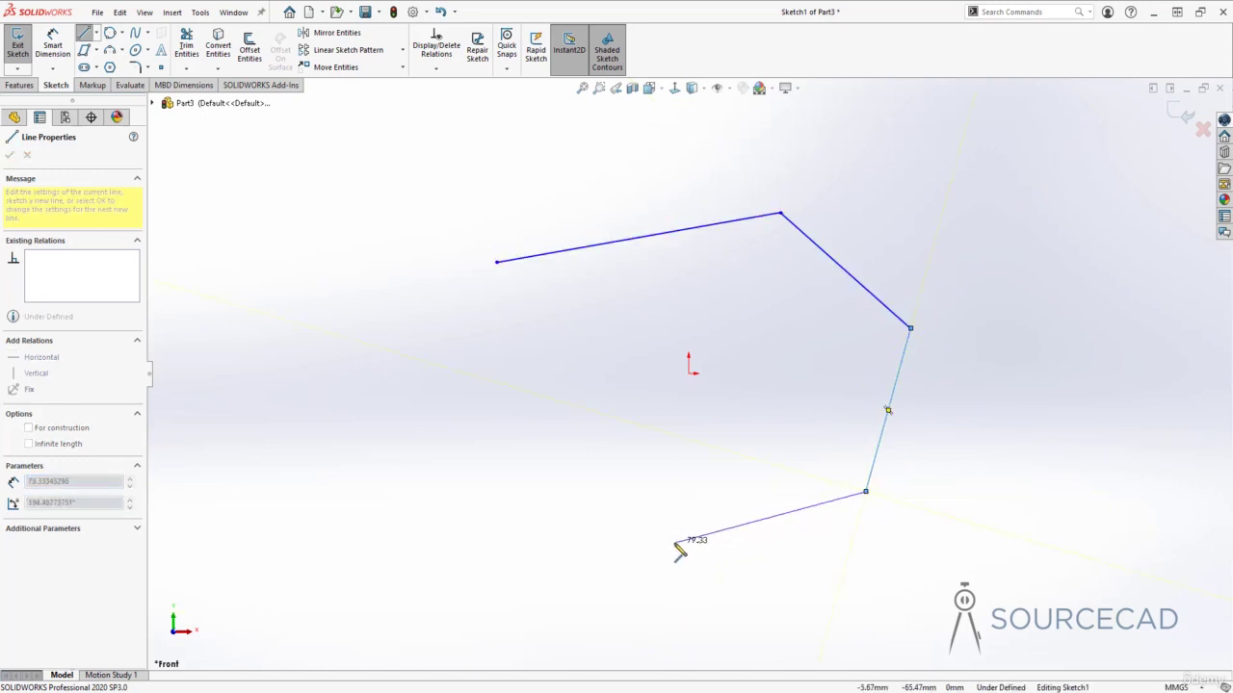
pyautogui.press('Escape')
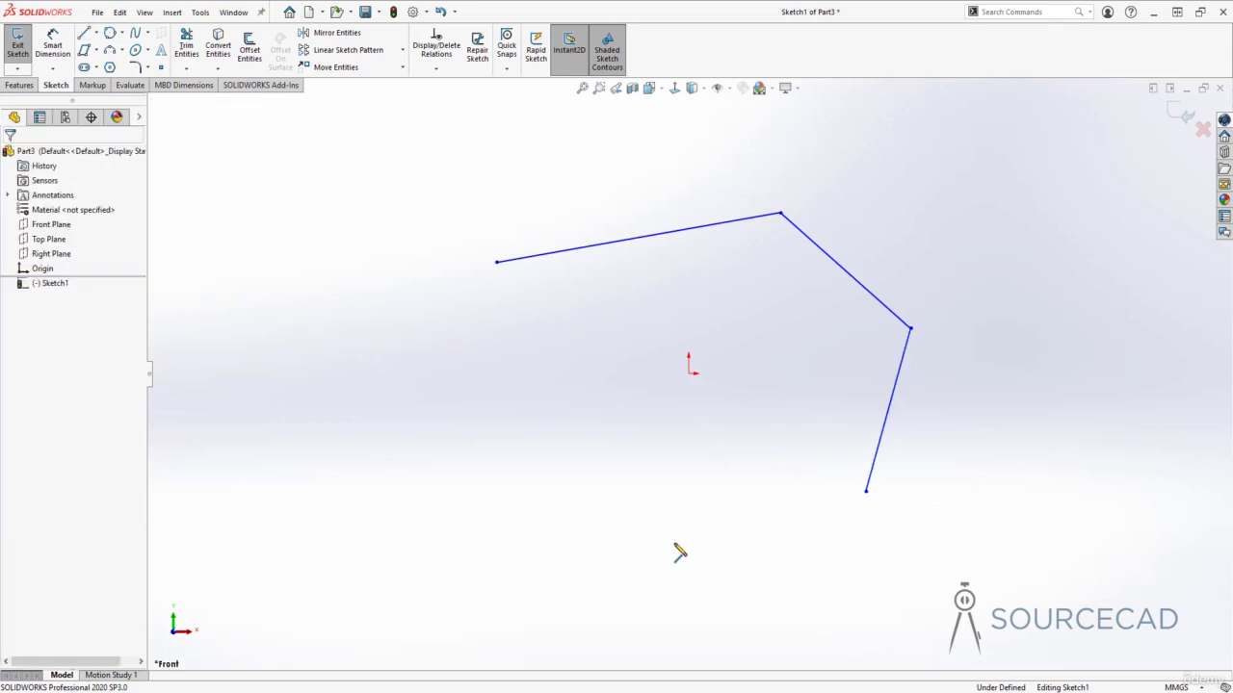
# Delete all three lines of the open chain from the sketch
pyautogui.moveTo(429, 166)
pyautogui.mouseDown()
pyautogui.moveTo(853, 432)
pyautogui.moveTo(1000, 581)
pyautogui.mouseUp()
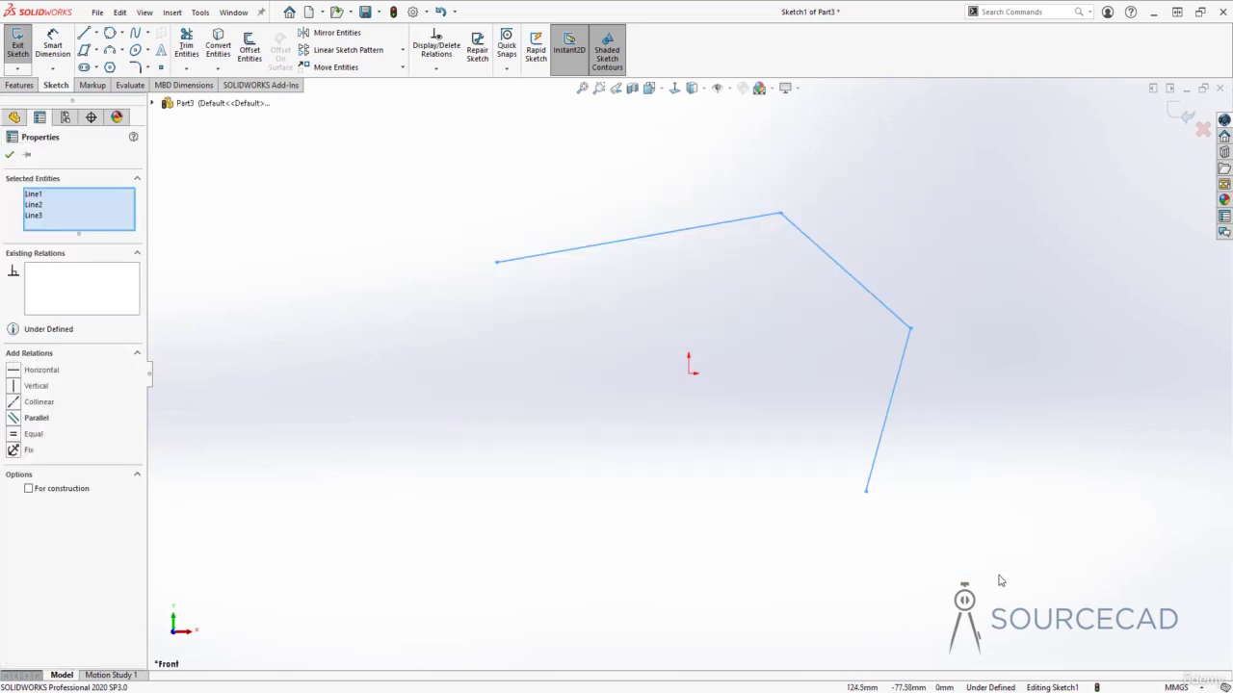
pyautogui.click(433, 154)
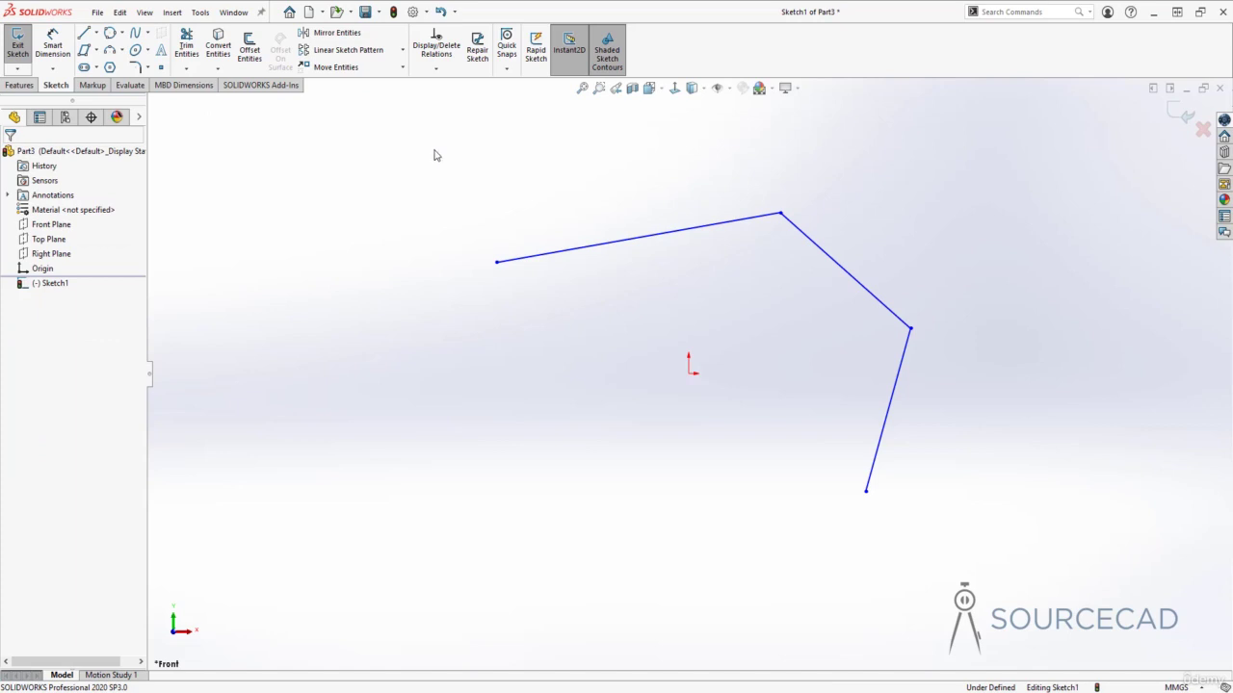
pyautogui.moveTo(434, 154); pyautogui.dragTo(979, 583)
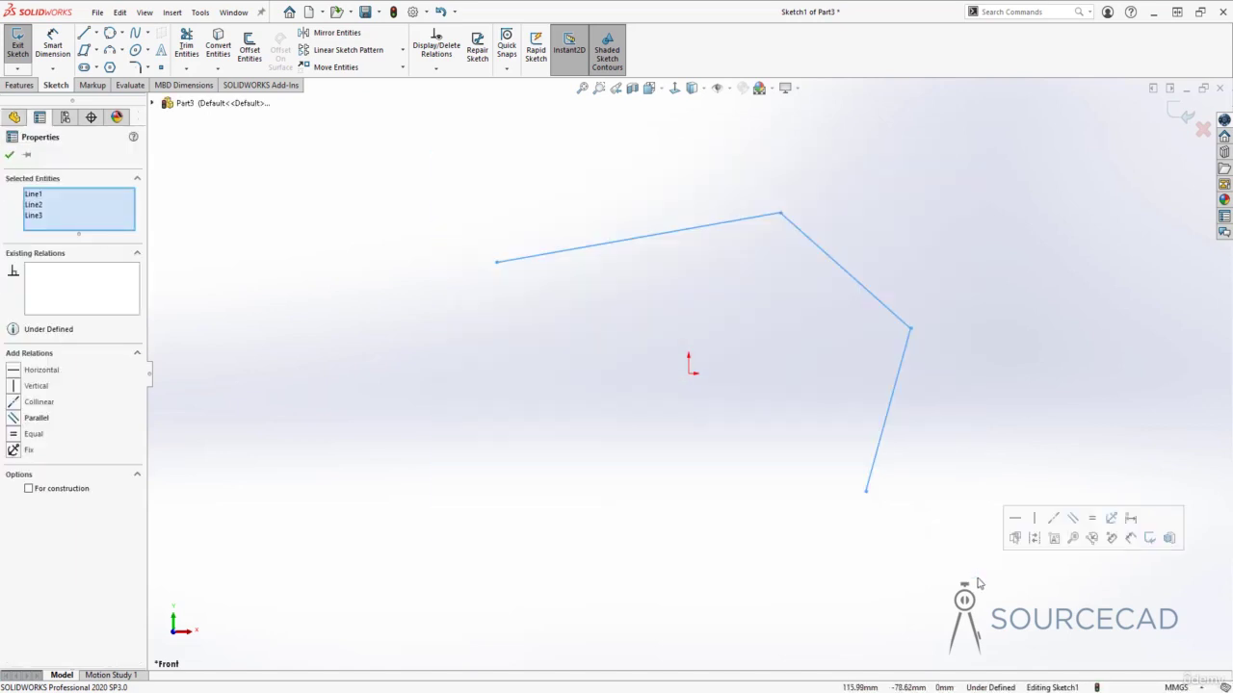
pyautogui.press('Delete')
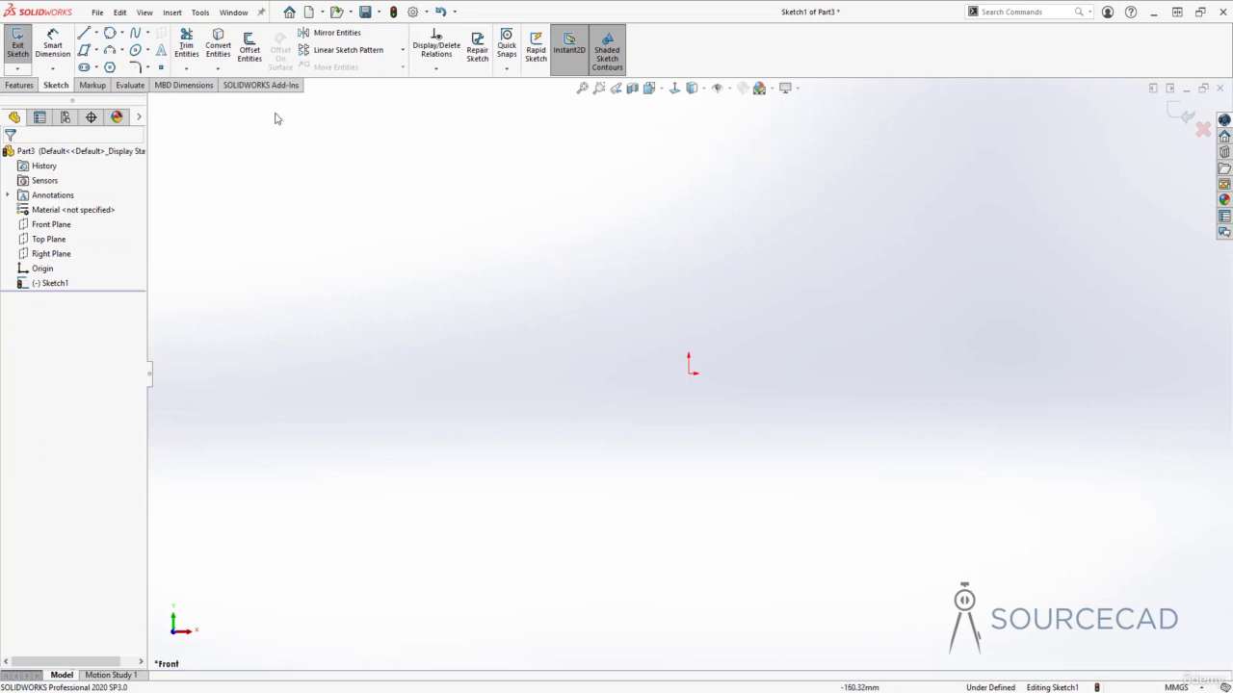
# Sketch a horizontal line about 72 mm long, starting at the origin and running to the right
pyautogui.click(86, 35)
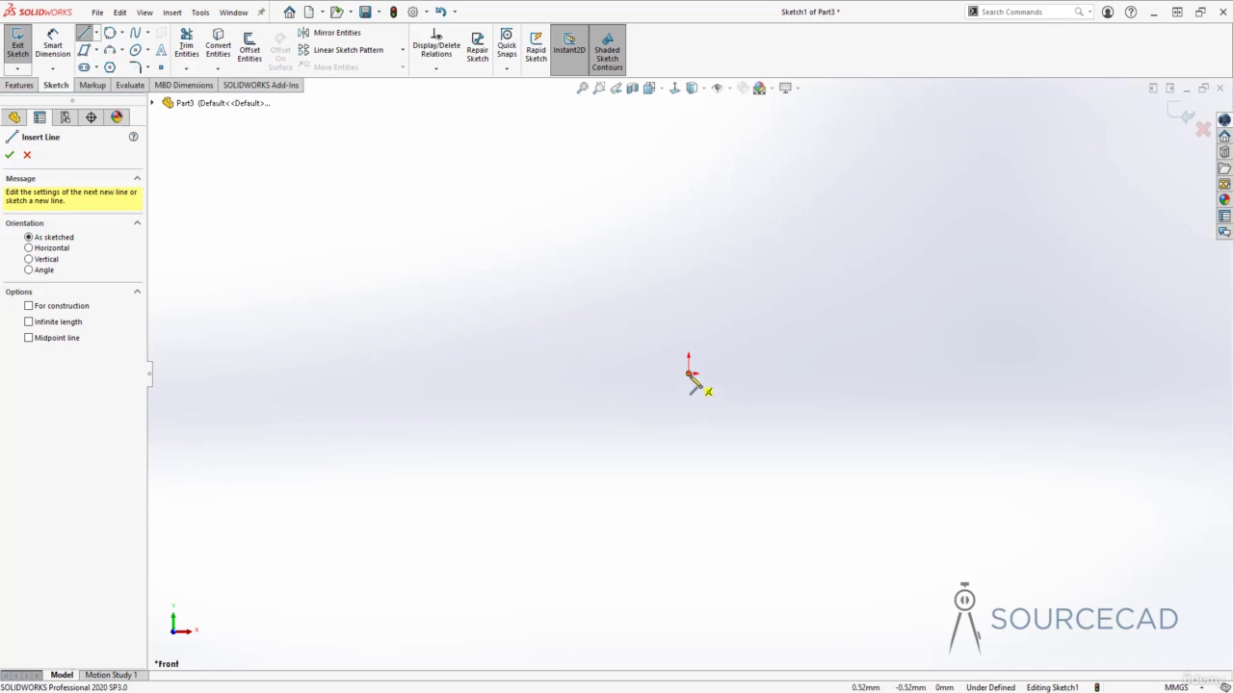
pyautogui.click(689, 375)
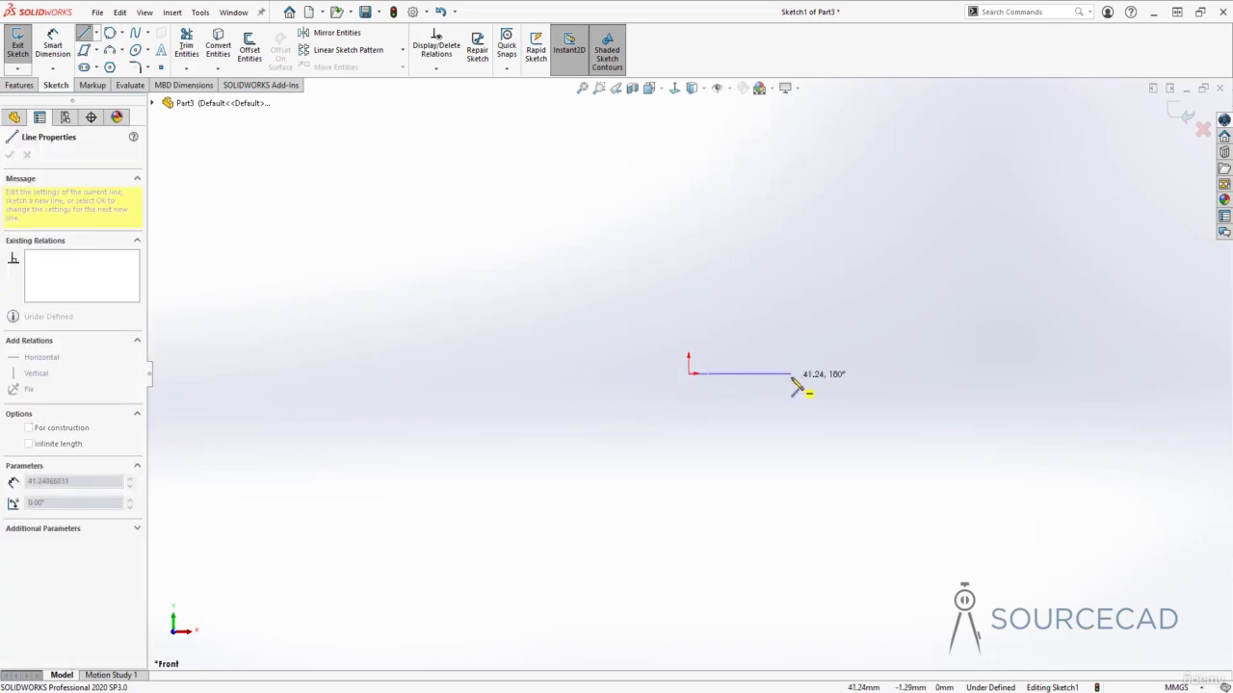
pyautogui.keyDown('ctrl'); pyautogui.moveTo(794, 382); pyautogui.dragTo(620, 393, button='middle'); pyautogui.keyUp('ctrl')
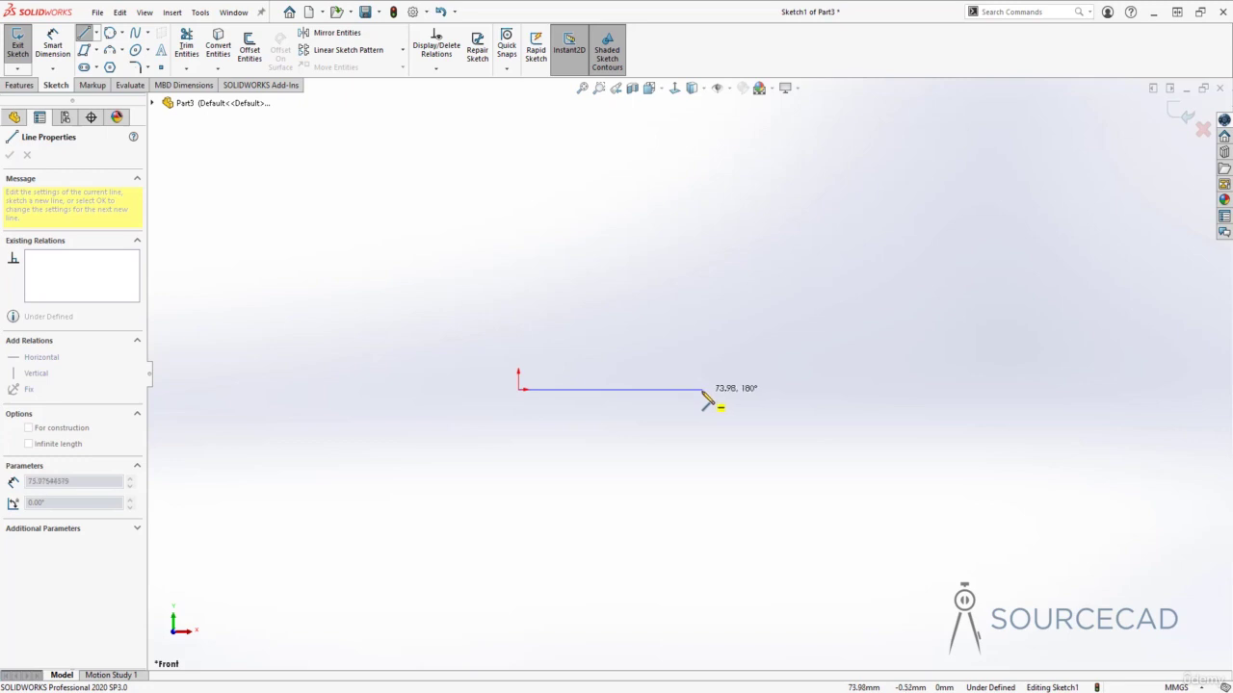
pyautogui.click(700, 391)
pyautogui.click(699, 391)
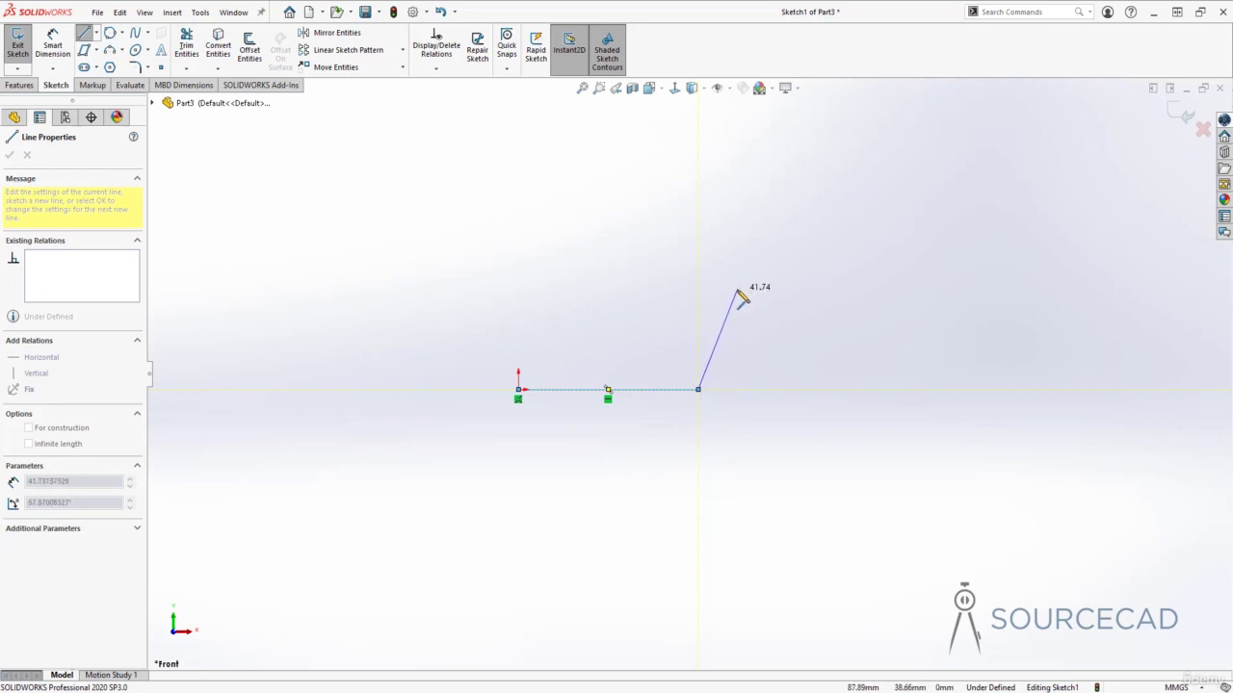
# Close a four-sided profile with a slanted right side, a sloping top line about 85 mm long and a left side about 57 mm ending at the origin
pyautogui.click(738, 287)
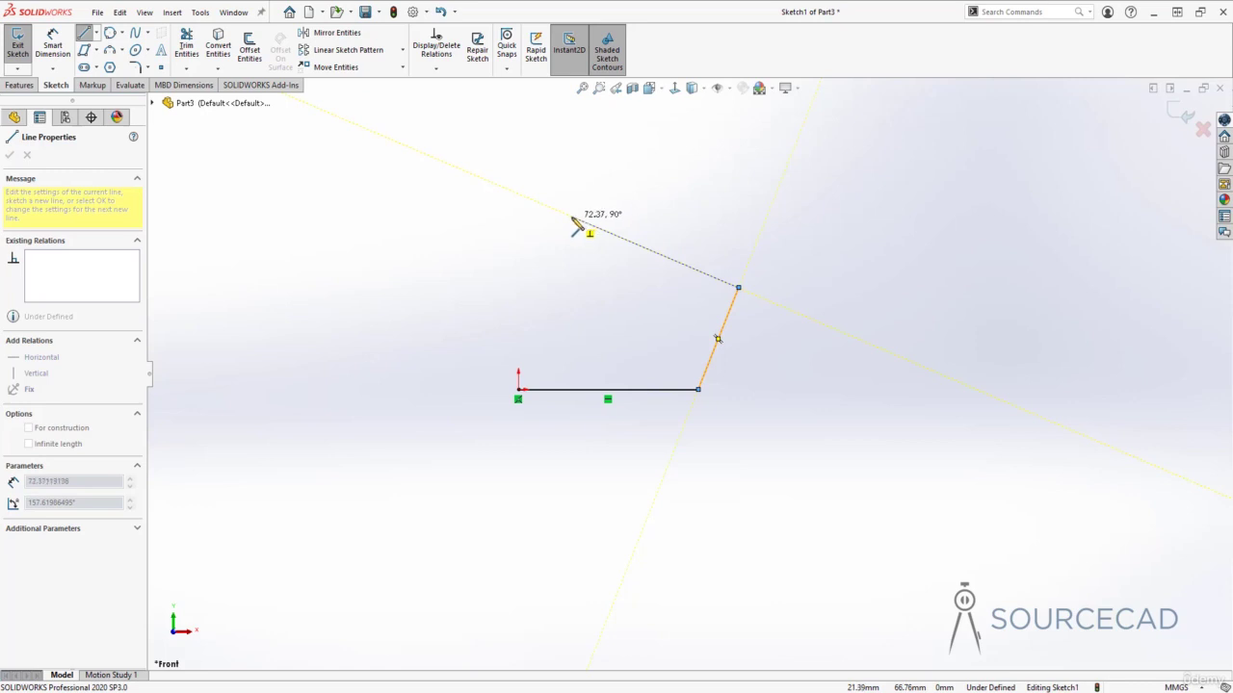
pyautogui.click(576, 222)
pyautogui.click(771, 213)
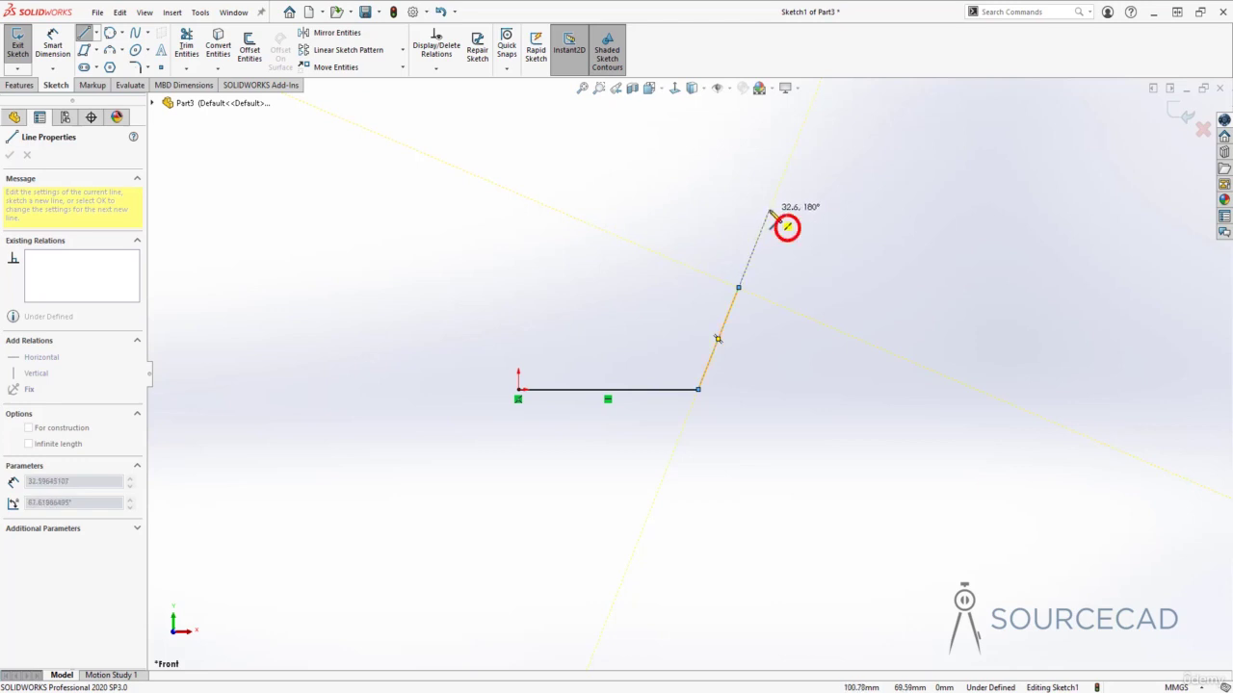
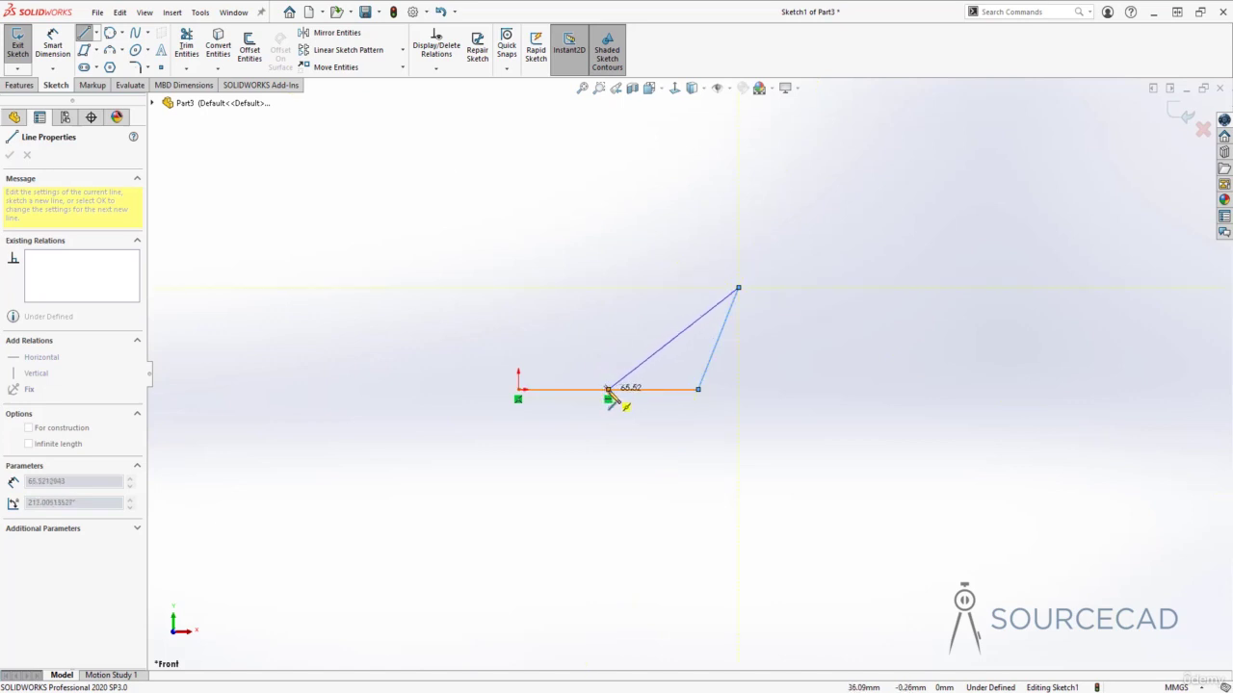
pyautogui.moveTo(608, 391); pyautogui.dragTo(521, 391)
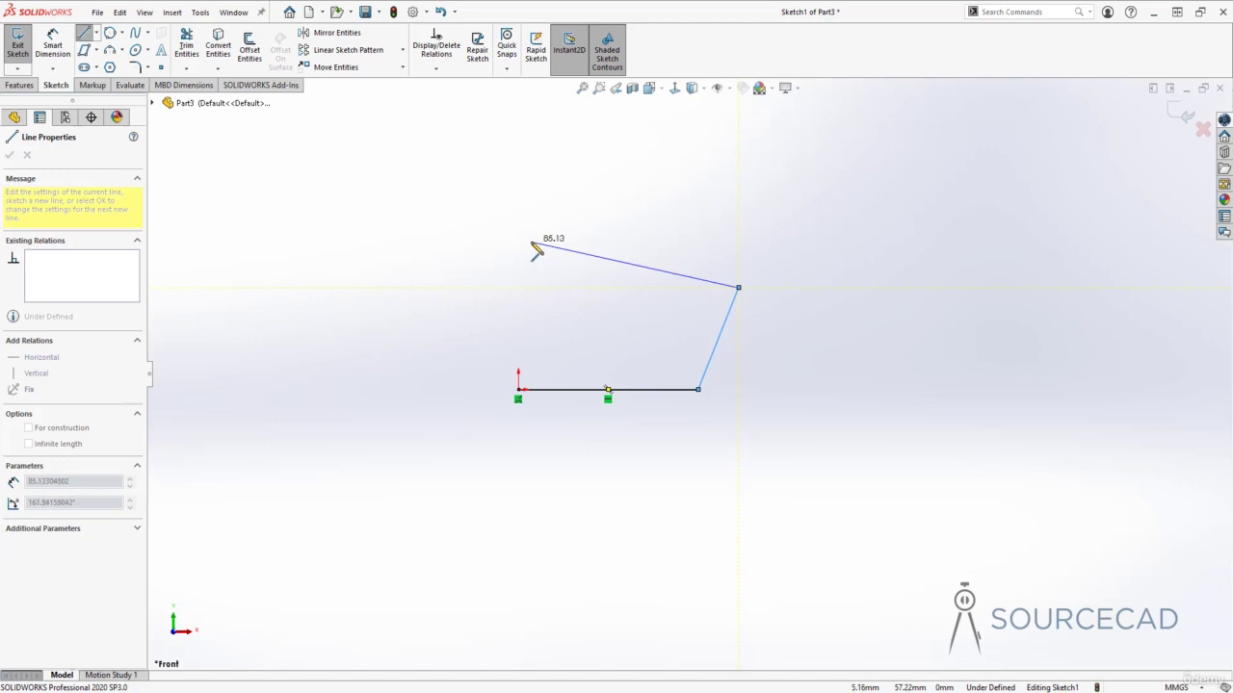
pyautogui.click(532, 243)
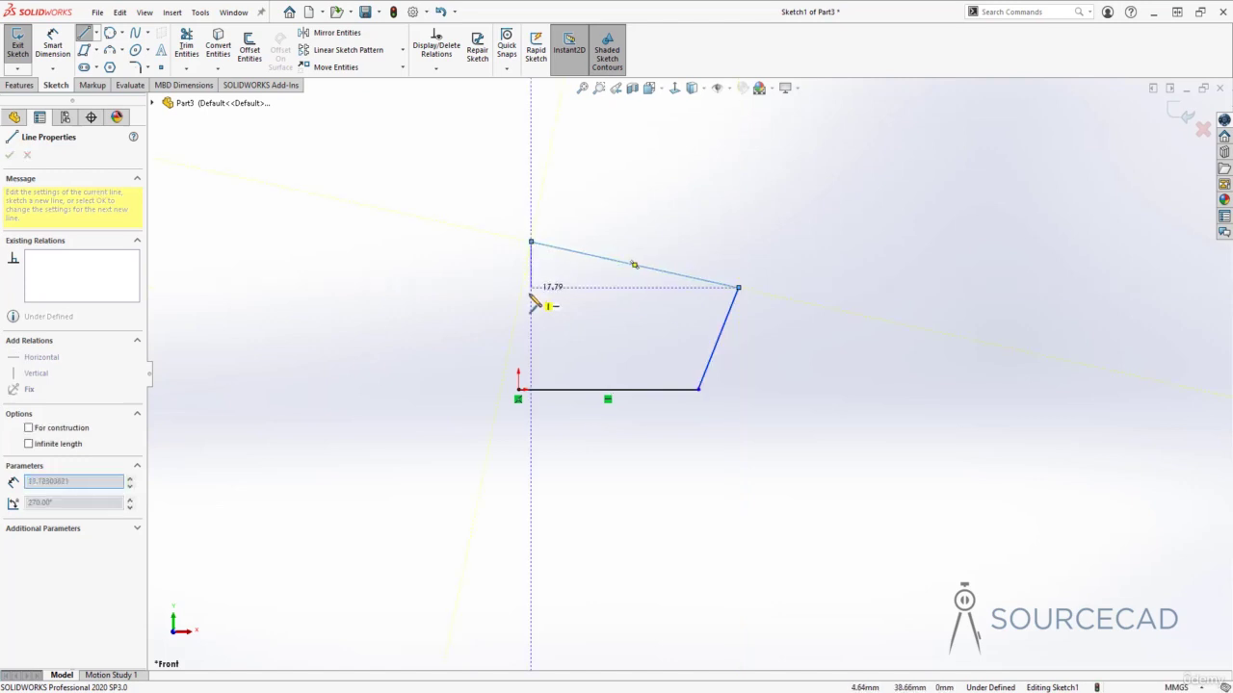
pyautogui.click(518, 389)
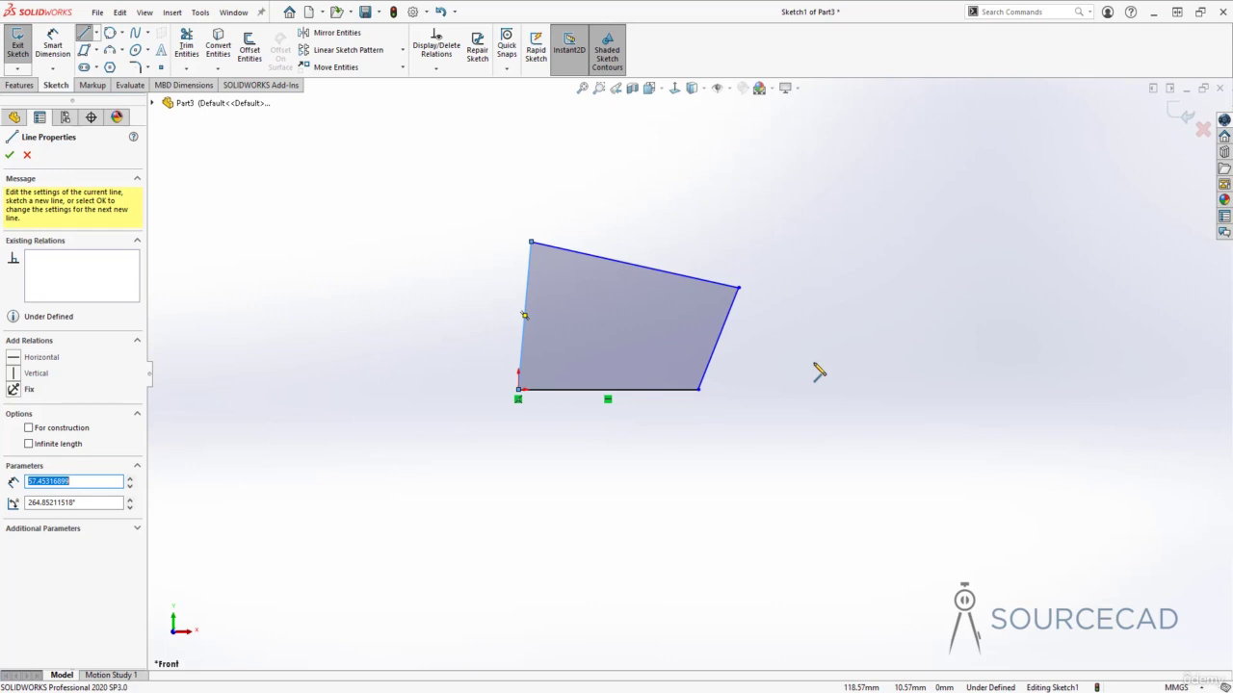
pyautogui.press('Escape')
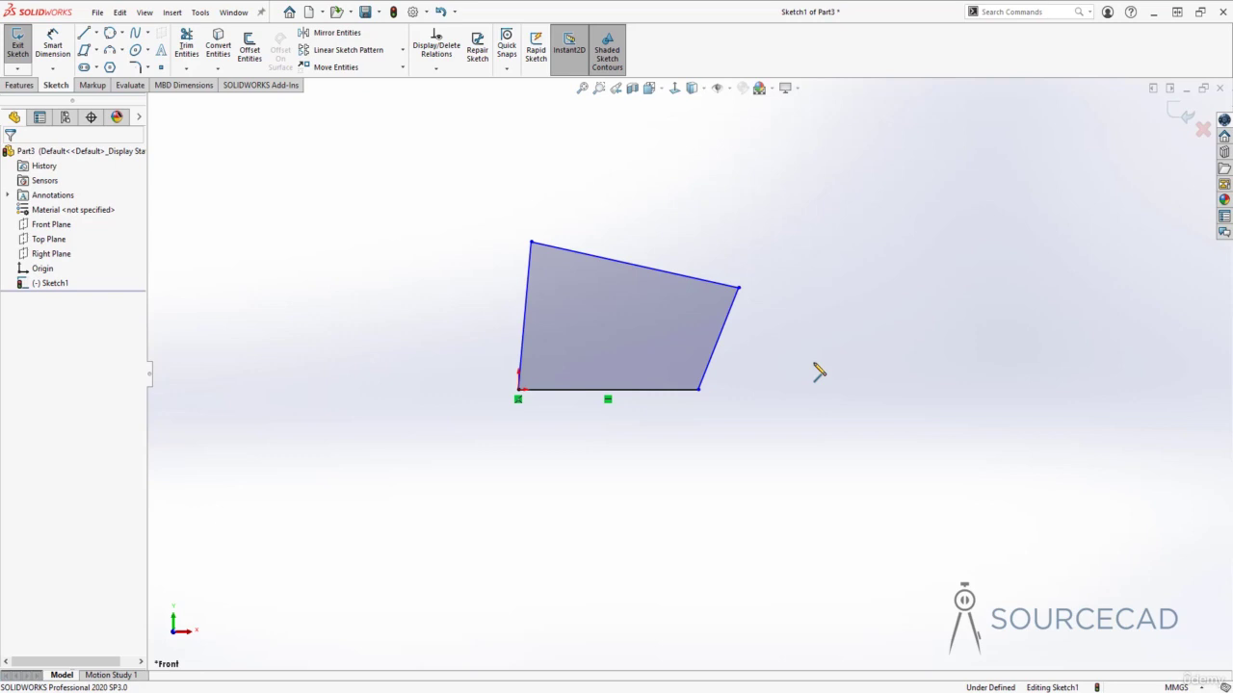
pyautogui.press('Escape')
# Reshape the quadrilateral by levelling its upper-right corner with the upper-left one, moving the right side outward and raising the top edge
pyautogui.moveTo(739, 292); pyautogui.dragTo(771, 253)
pyautogui.click(745, 305)
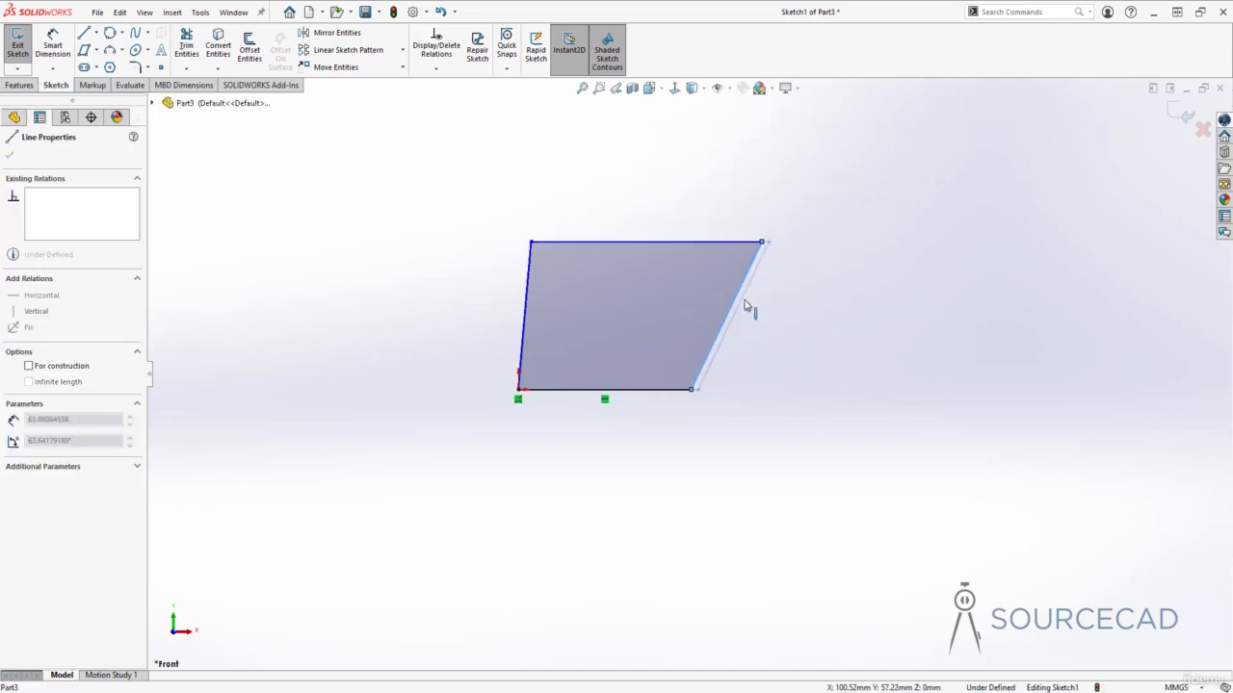
pyautogui.moveTo(745, 305); pyautogui.dragTo(796, 318)
pyautogui.moveTo(650, 243); pyautogui.dragTo(631, 222)
# Move the lower-right corner inward along the horizontal base so the base is about 71 mm long
pyautogui.click(661, 390)
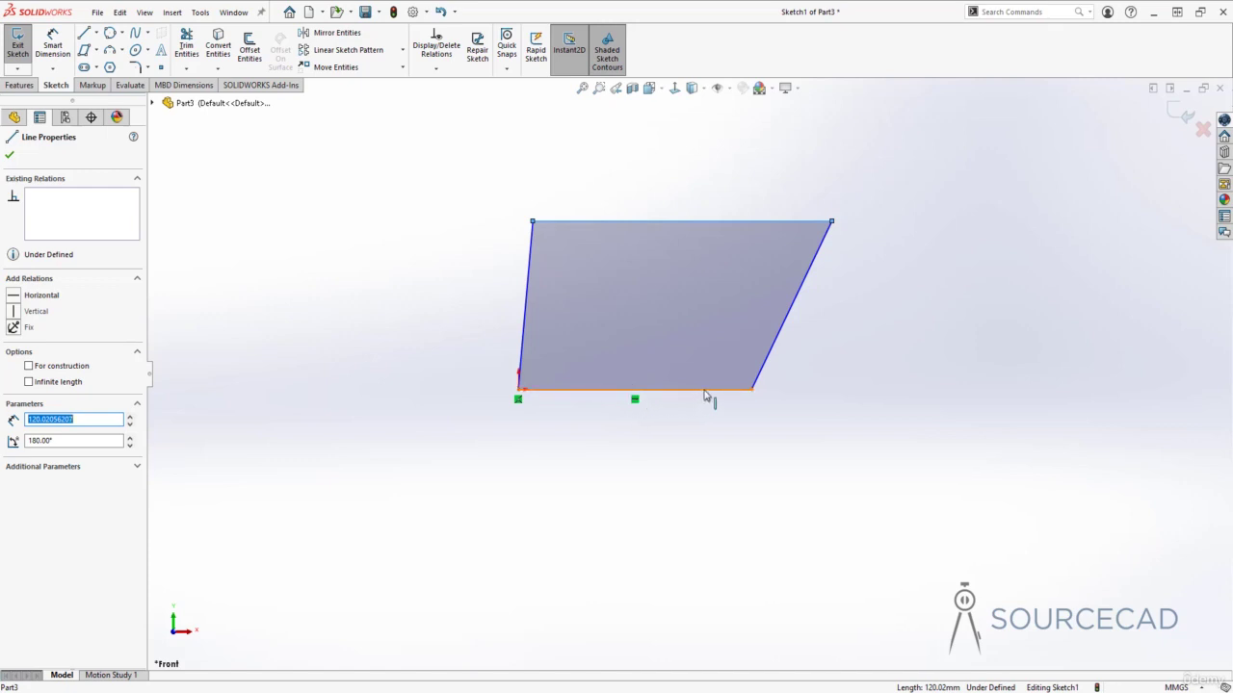
pyautogui.moveTo(756, 397); pyautogui.dragTo(693, 305)
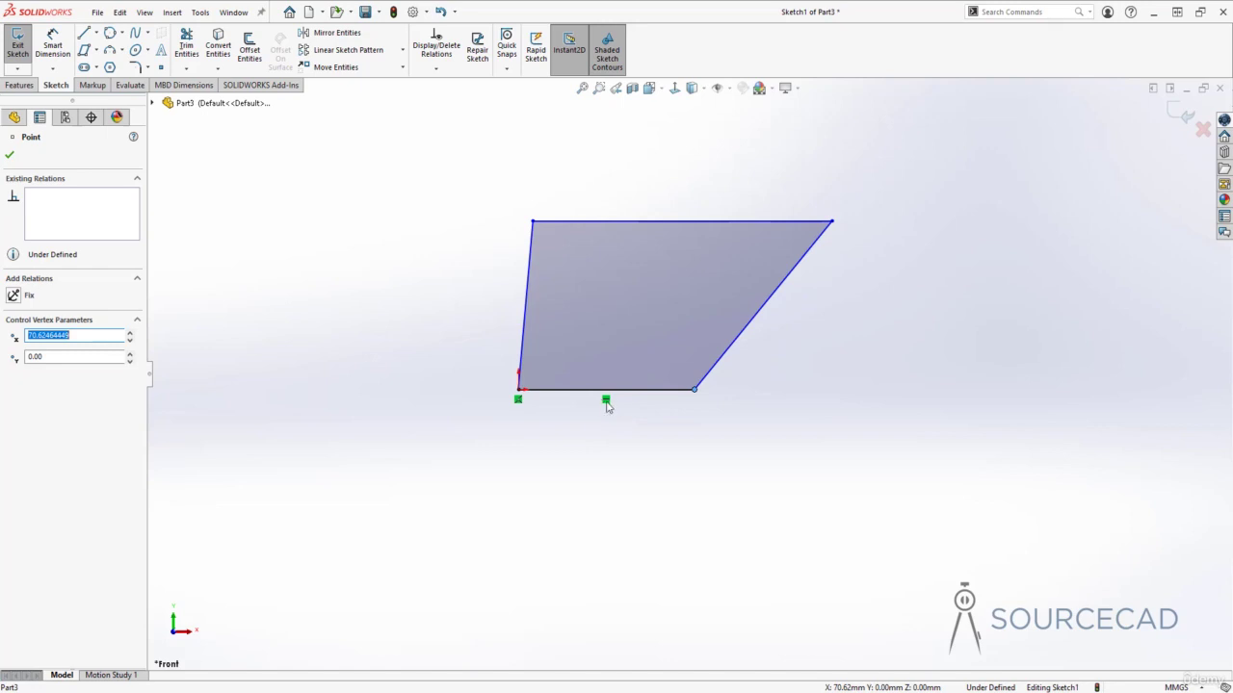
pyautogui.click(701, 450)
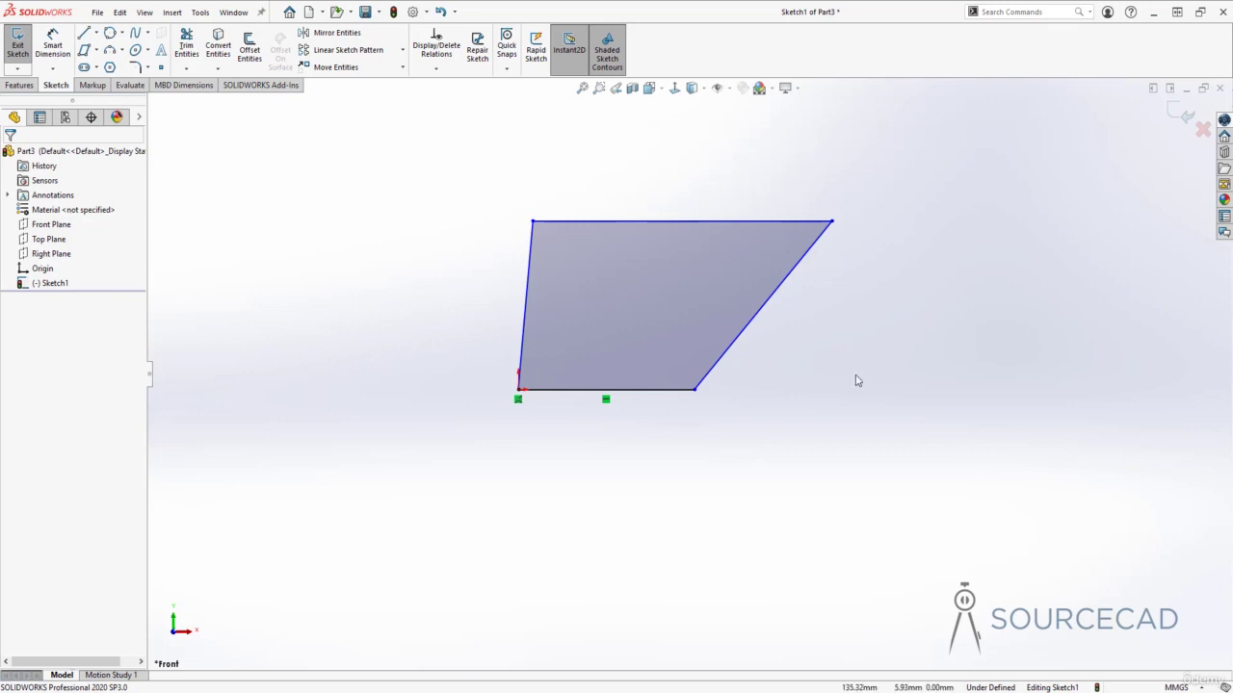
# Add a Vertical relation to the slanted right side of the quadrilateral
pyautogui.click(809, 260)
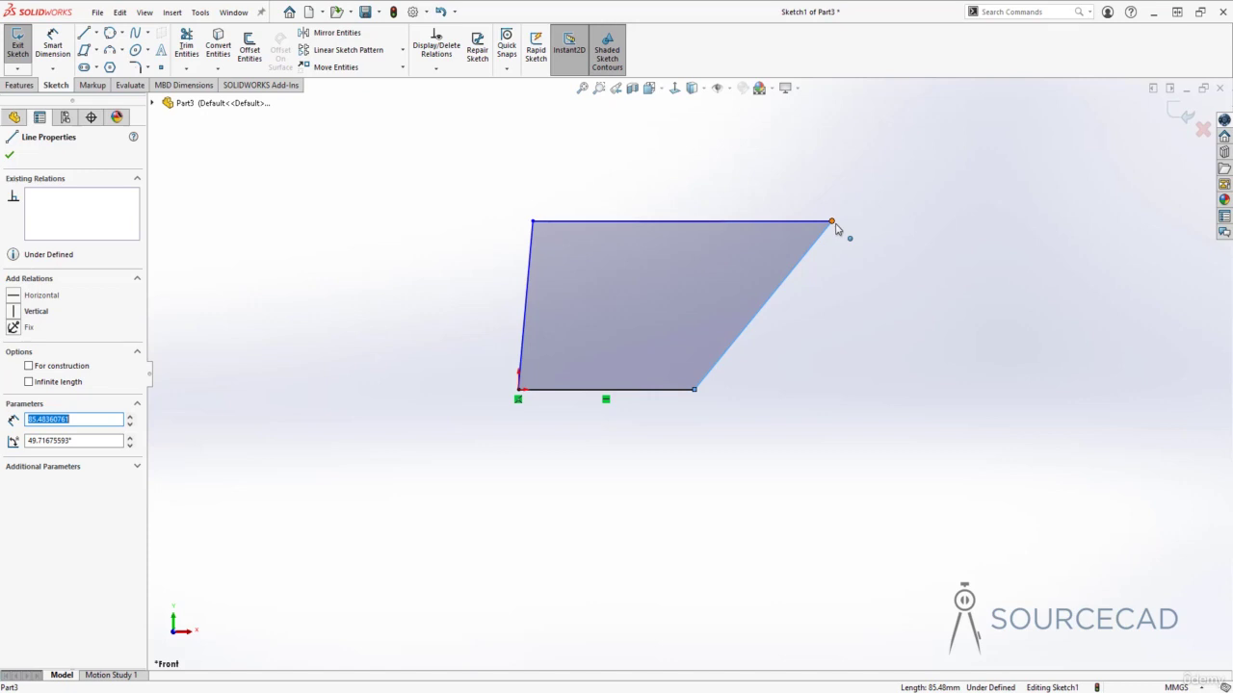
pyautogui.click(14, 311)
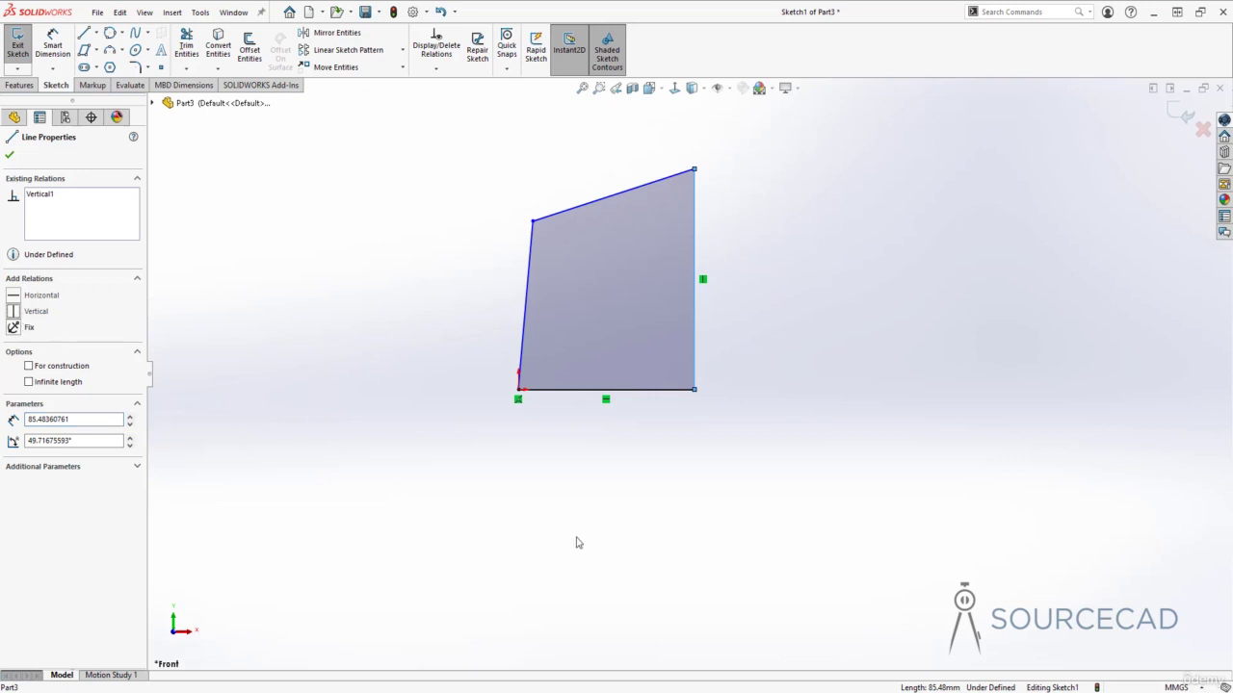
pyautogui.press('Escape')
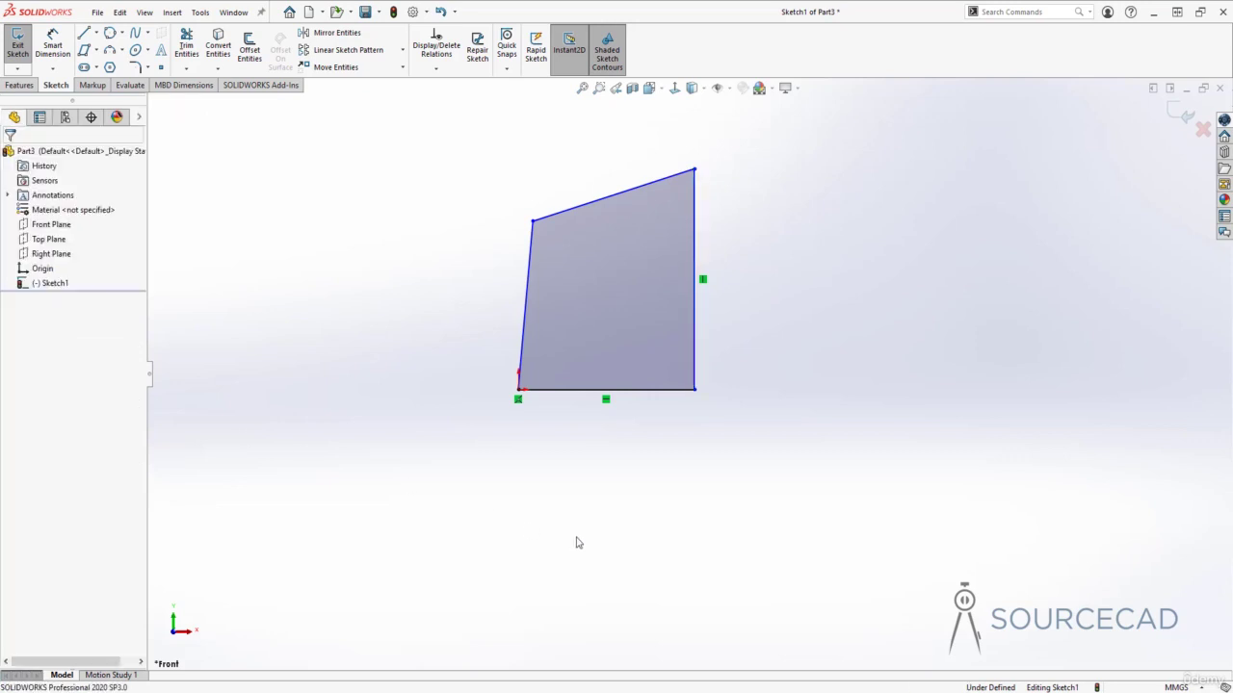
# Add a Horizontal relation to the sloping top line of the quadrilateral
pyautogui.click(619, 193)
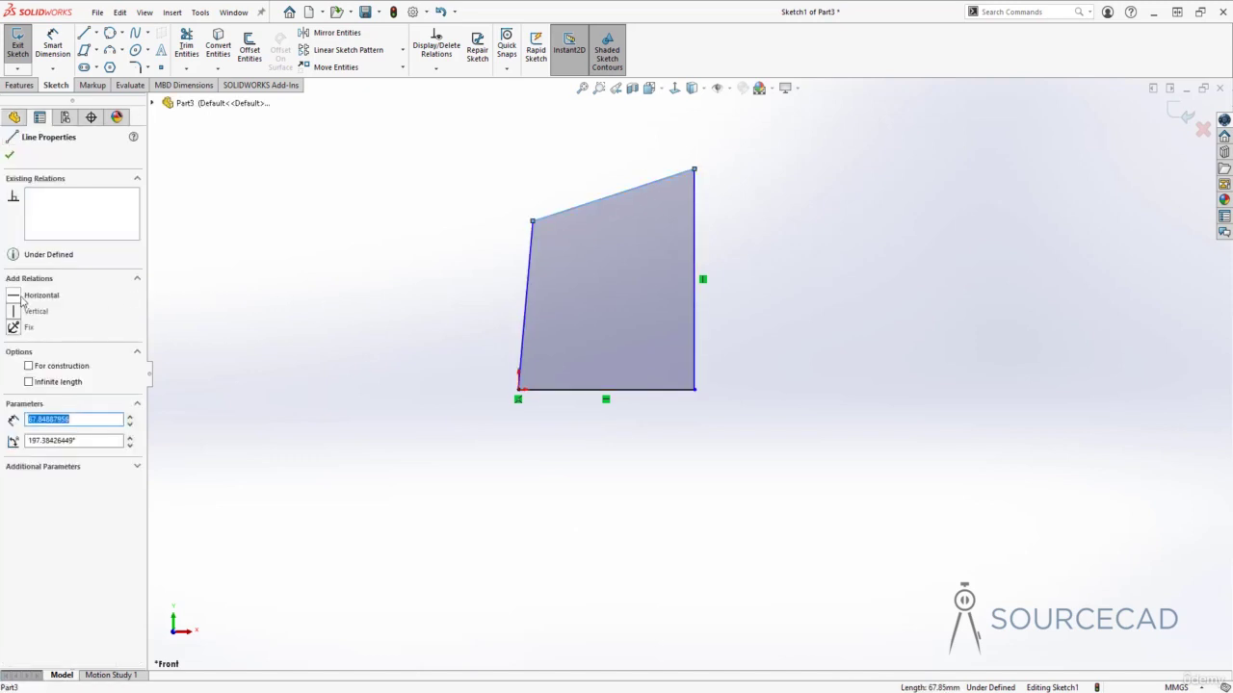
pyautogui.click(16, 298)
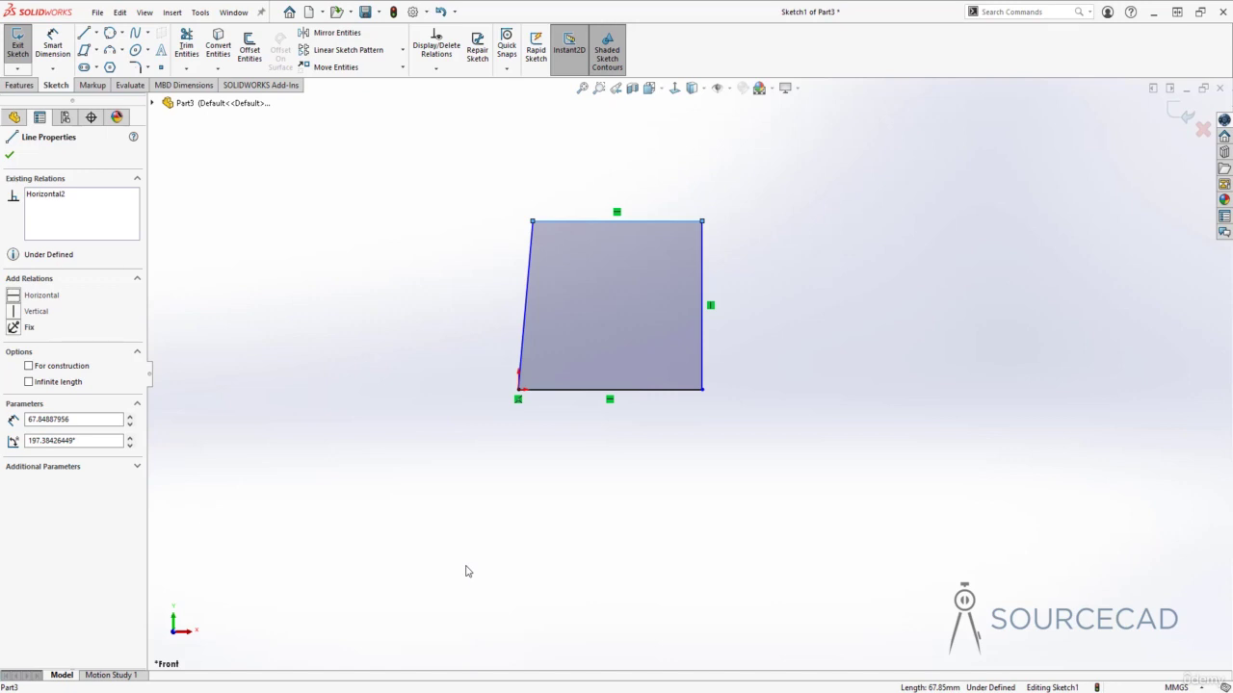
pyautogui.click(453, 517)
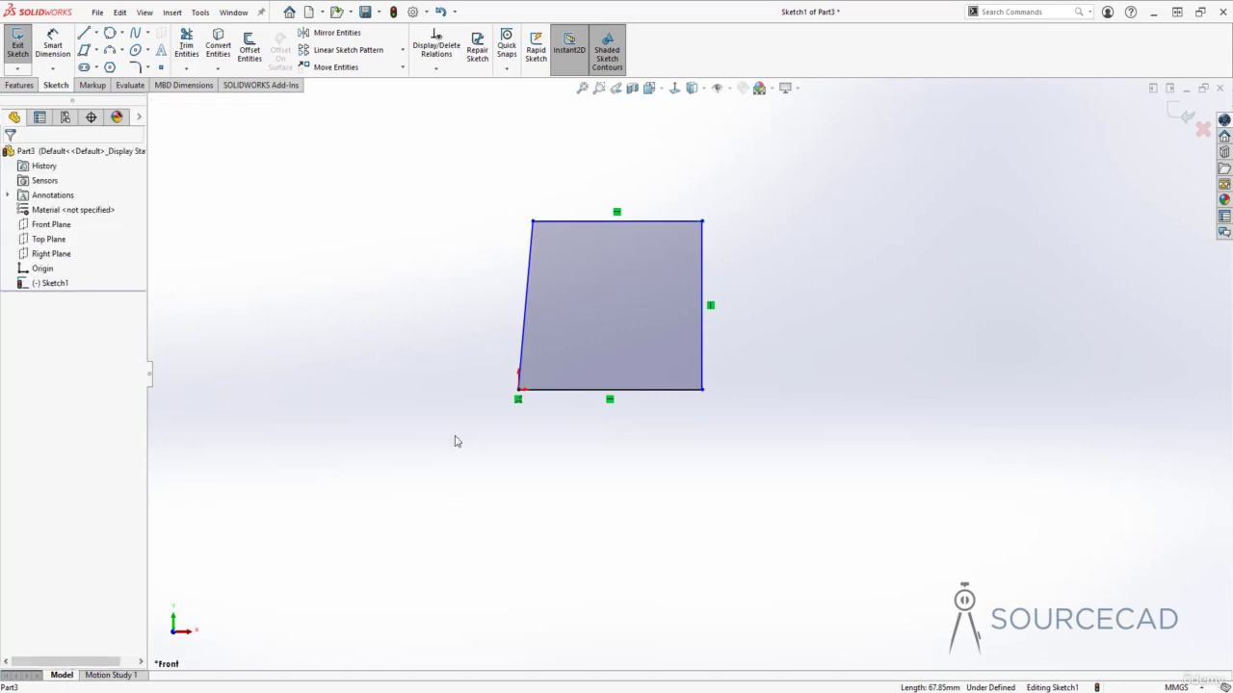
# Add a Vertical relation to the slanted left side of the quadrilateral
pyautogui.click(527, 302)
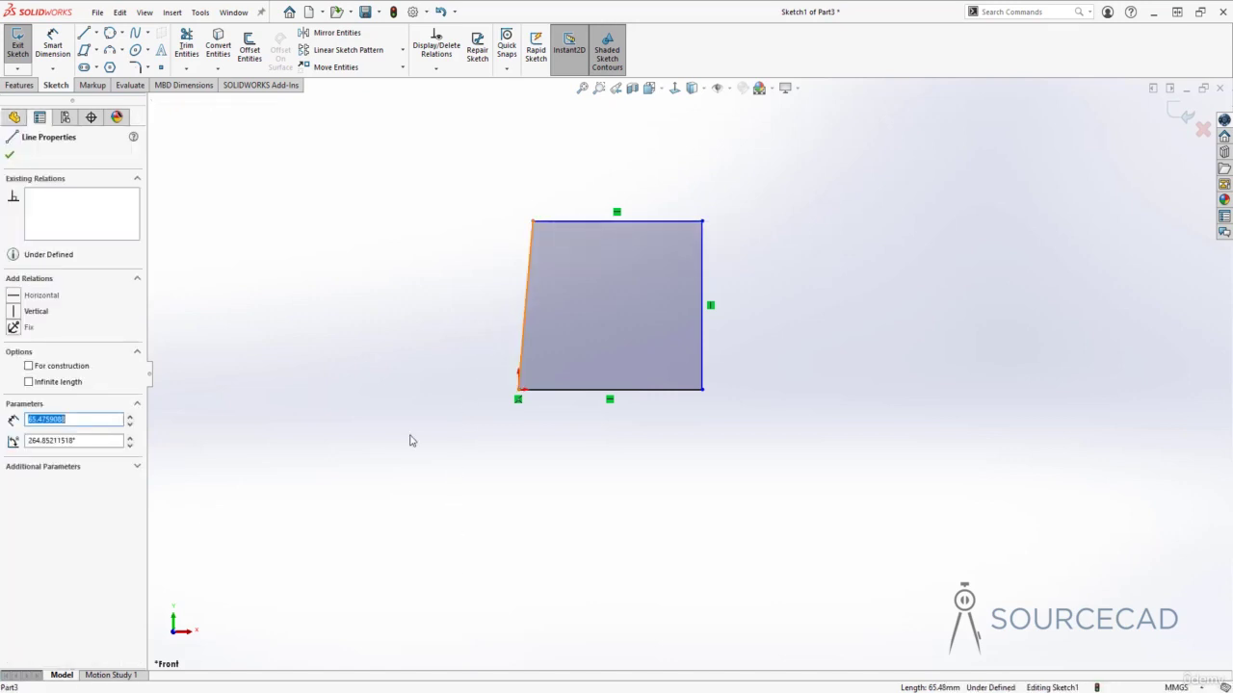
pyautogui.click(13, 314)
pyautogui.click(14, 314)
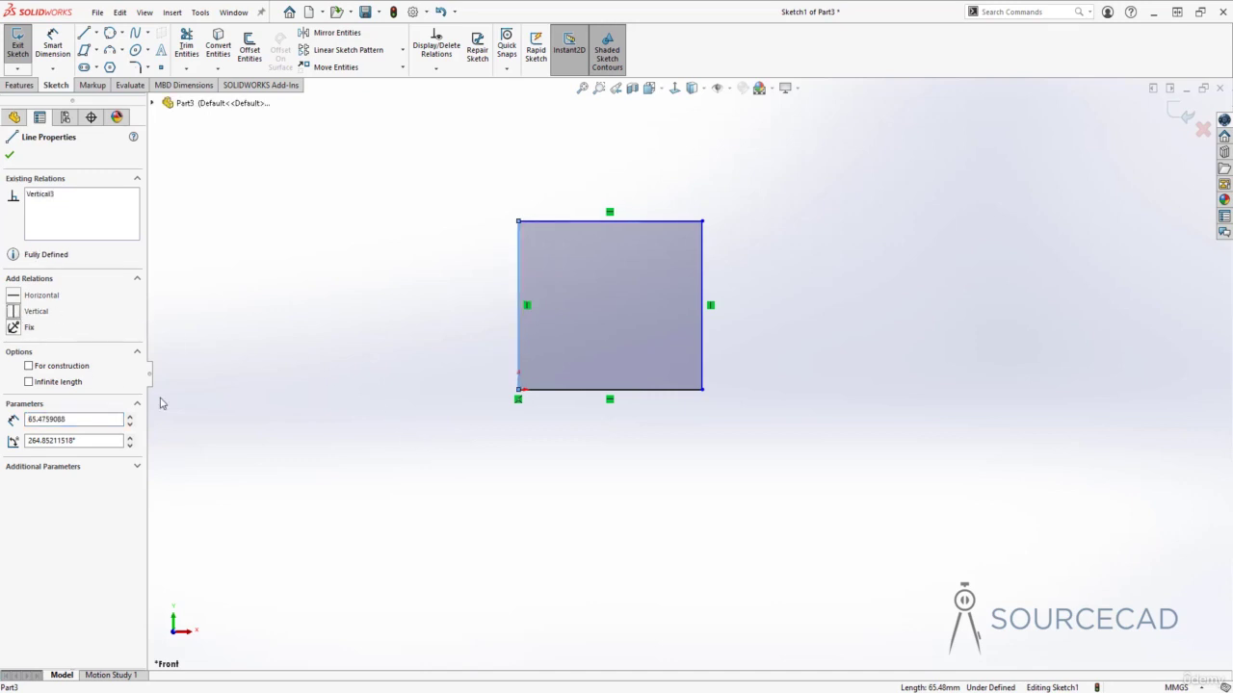
pyautogui.click(400, 441)
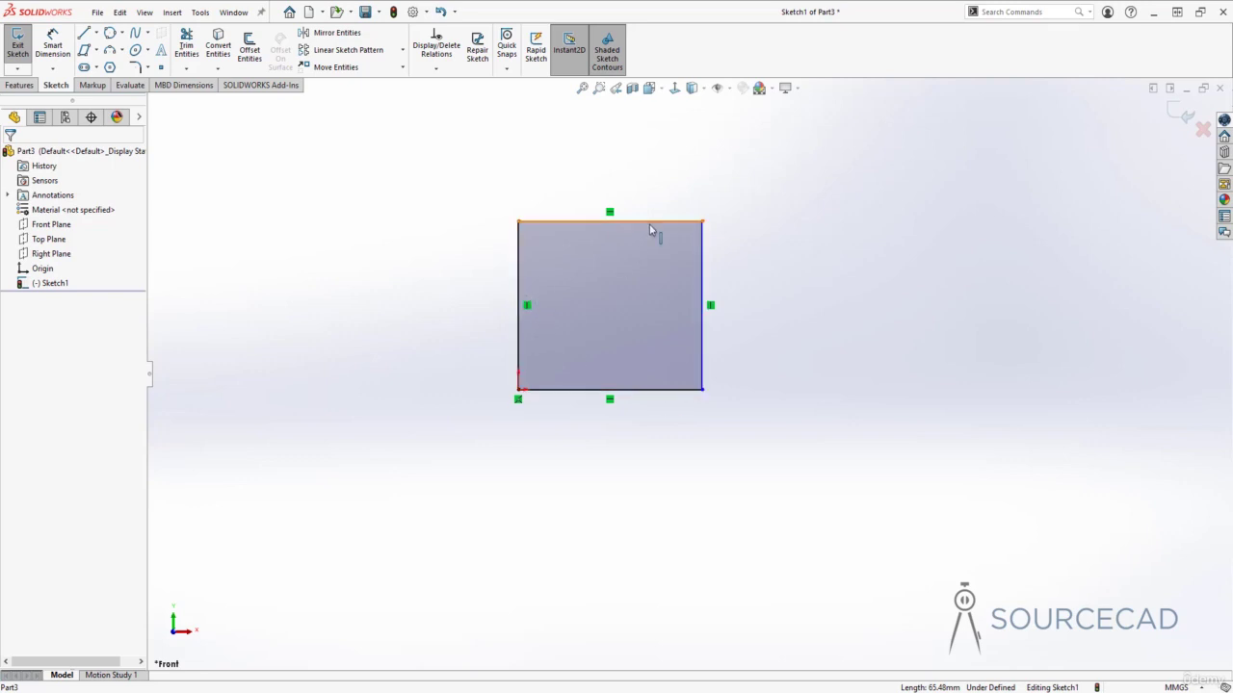
# Stretch the rectangle to about 117 mm wide and 90 mm high, and check the definition status of its left and bottom lines
pyautogui.moveTo(688, 222); pyautogui.dragTo(810, 262)
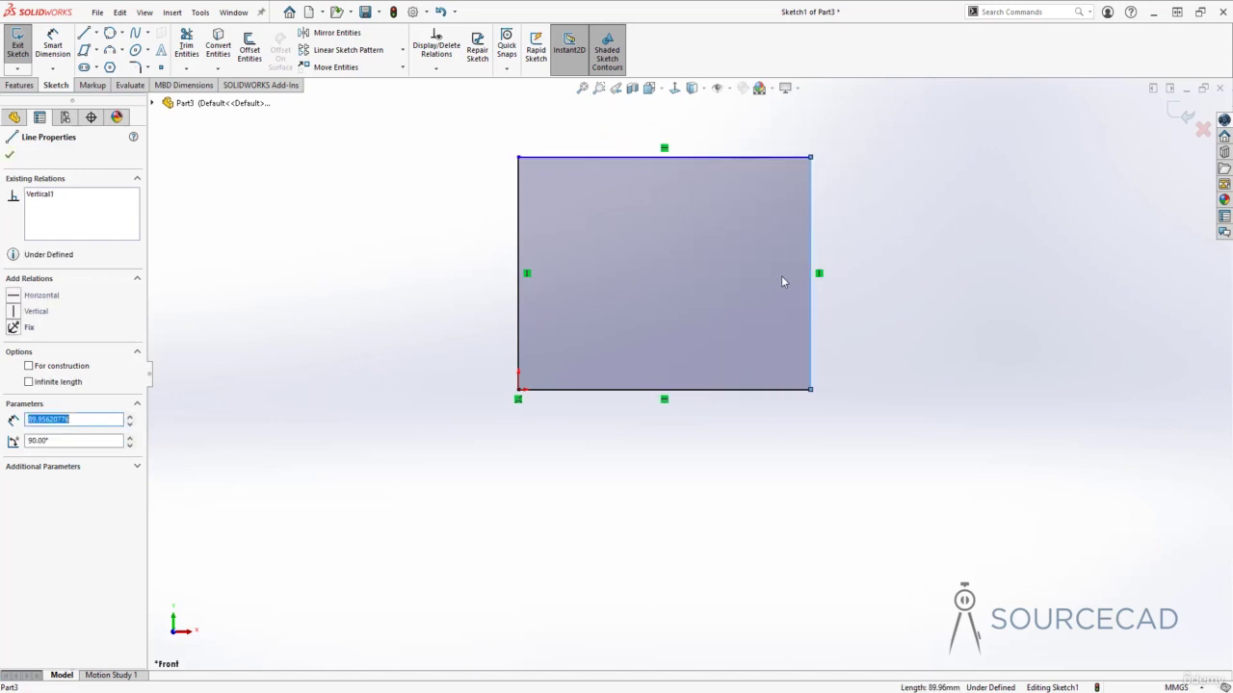
pyautogui.click(519, 241)
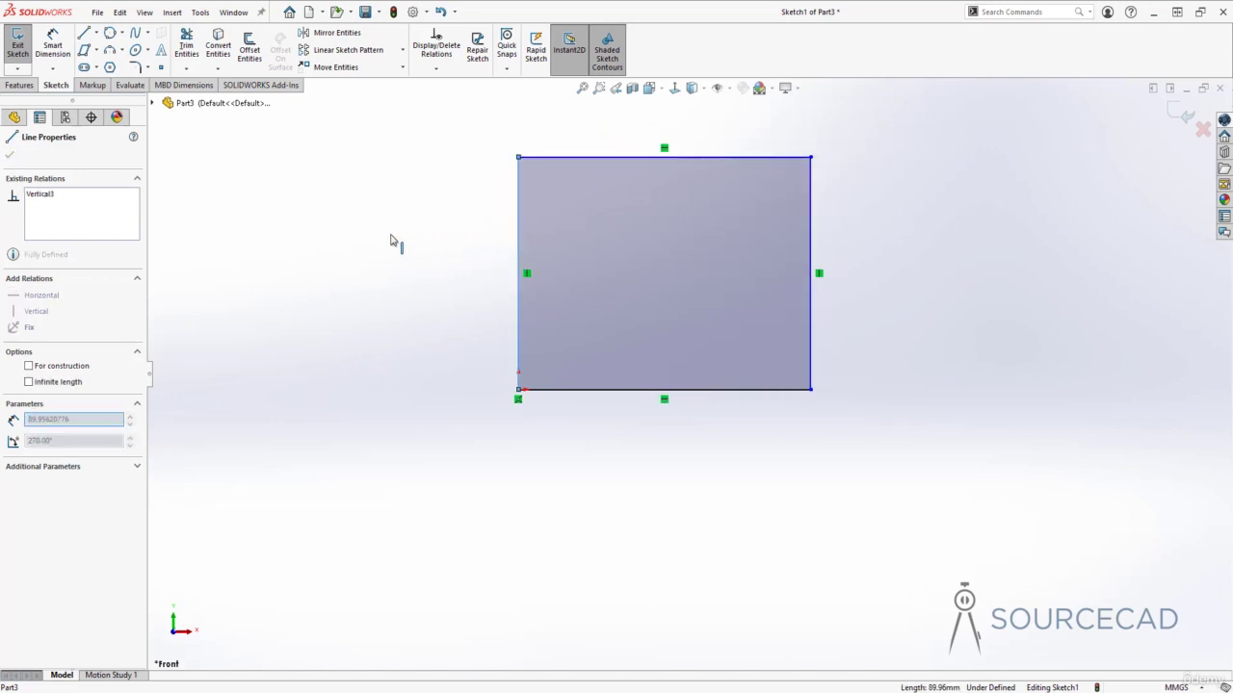
pyautogui.click(590, 390)
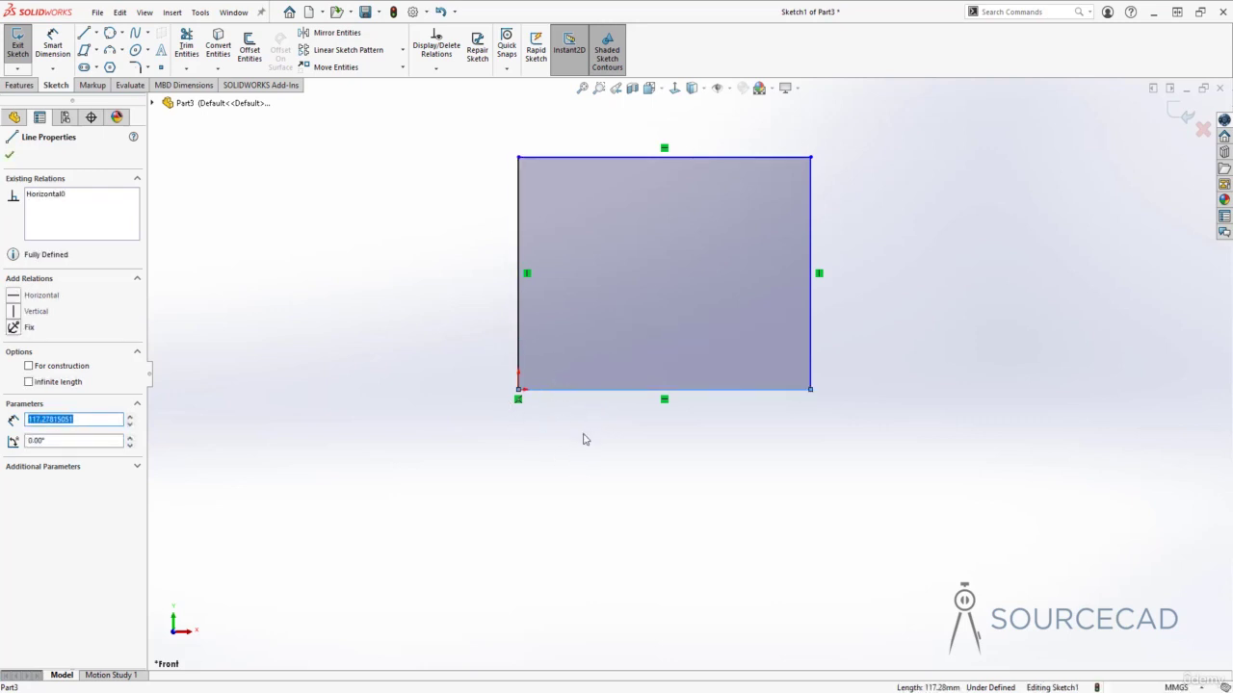
pyautogui.click(627, 449)
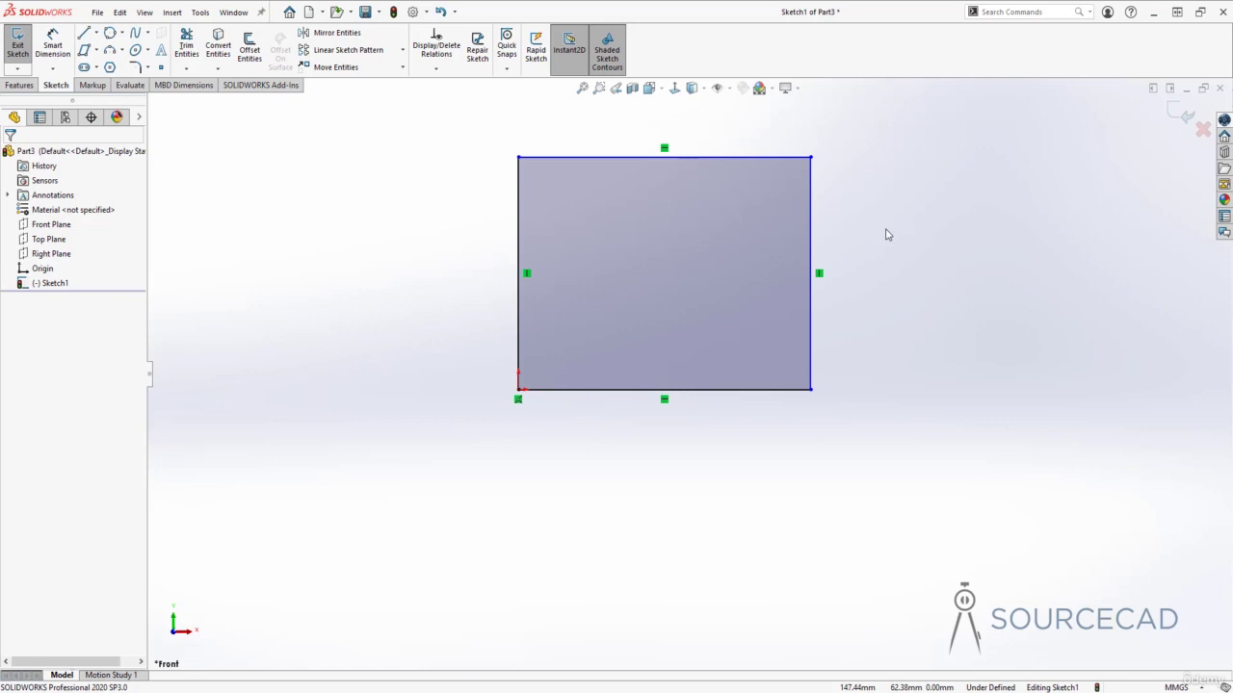
# Dimension the rectangle's top edge with Smart Dimension, placing the dimension above it, and set its length to 100 mm
pyautogui.moveTo(882, 232)
pyautogui.keyDown('ctrl'); pyautogui.mouseDown(button='middle')
pyautogui.moveTo(867, 232)
pyautogui.moveTo(831, 304)
pyautogui.mouseUp(button='middle'); pyautogui.keyUp('ctrl')
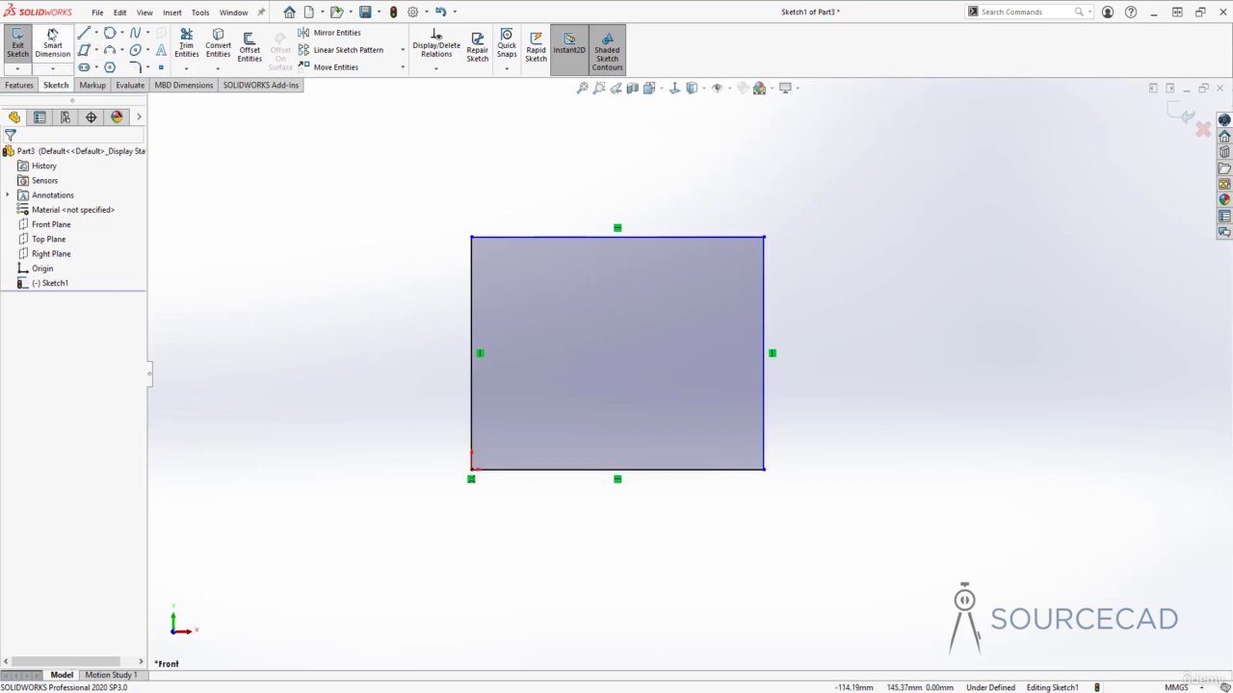
pyautogui.click(53, 41)
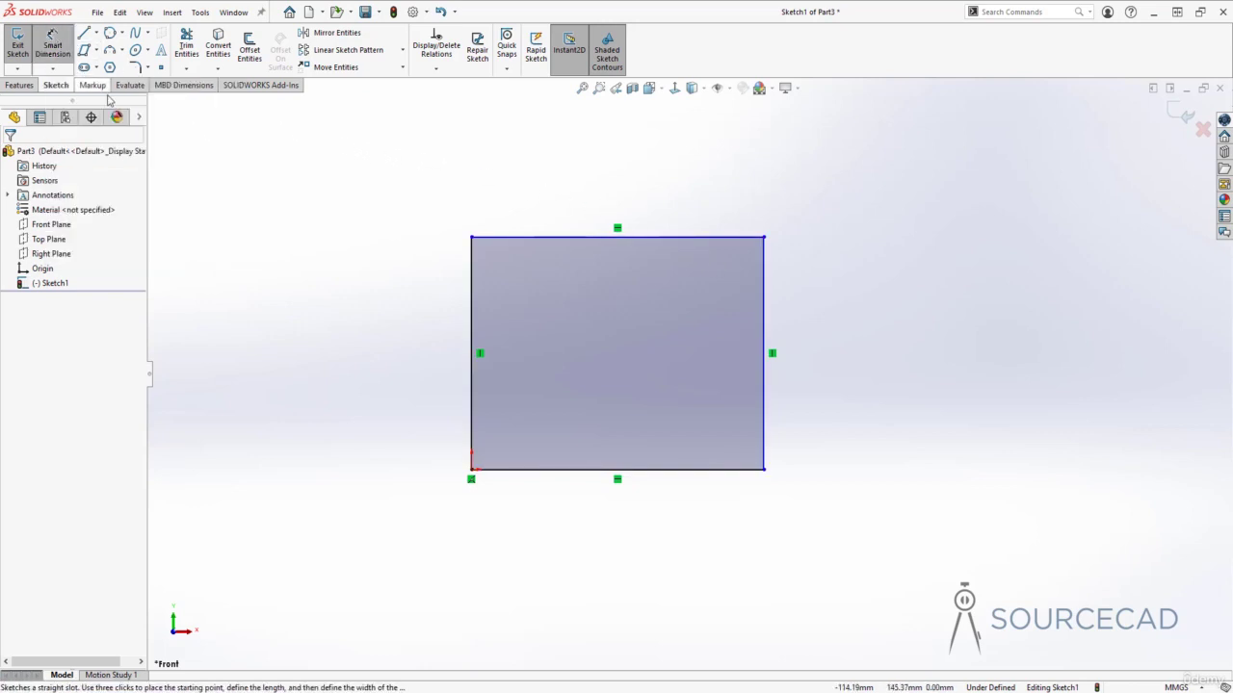
pyautogui.click(558, 238)
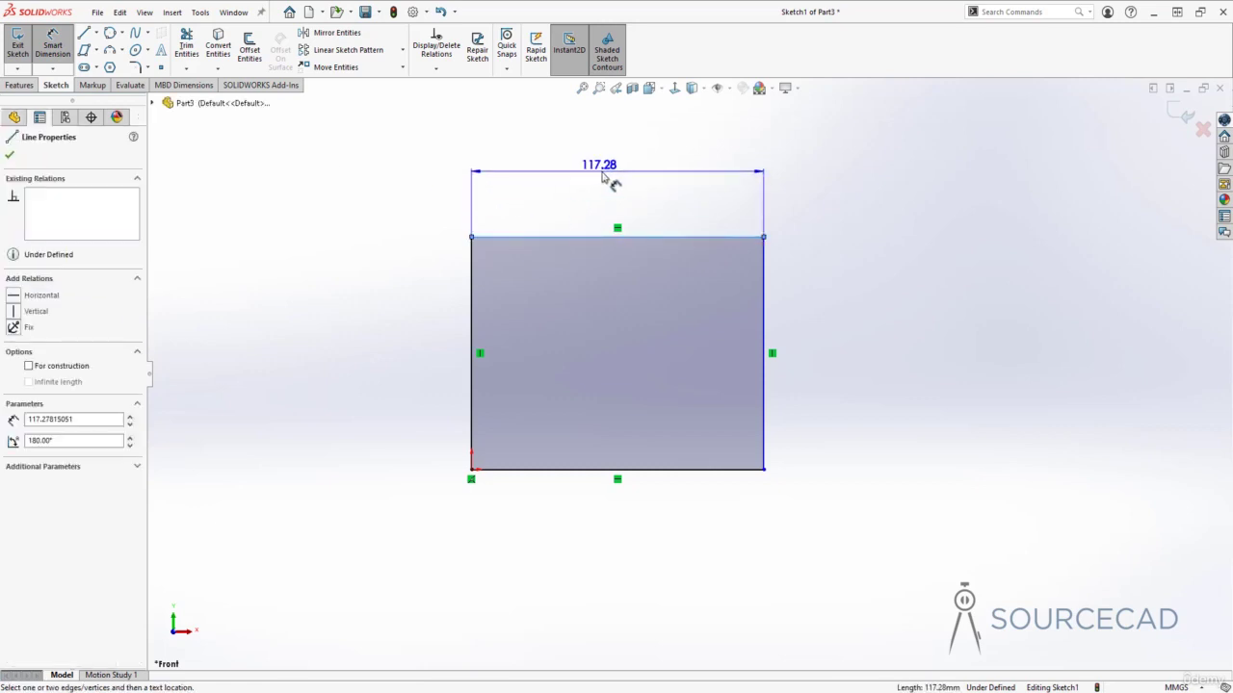
pyautogui.click(607, 176)
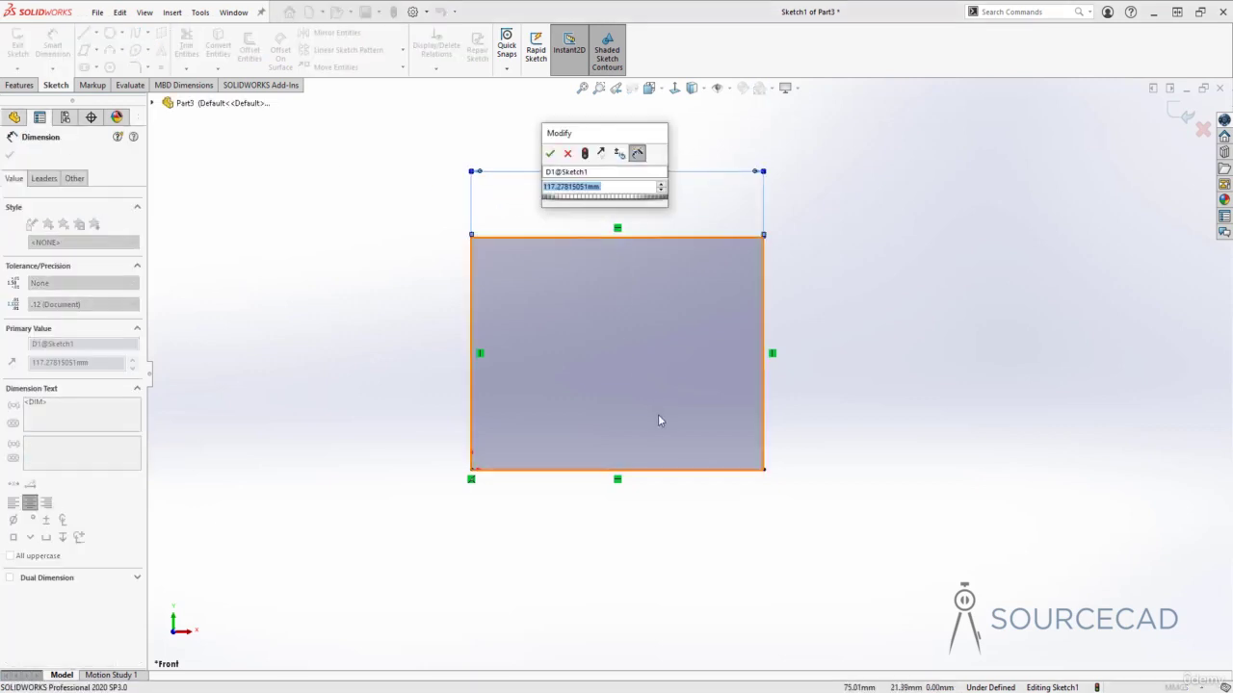
pyautogui.moveTo(589, 141); pyautogui.dragTo(393, 139)
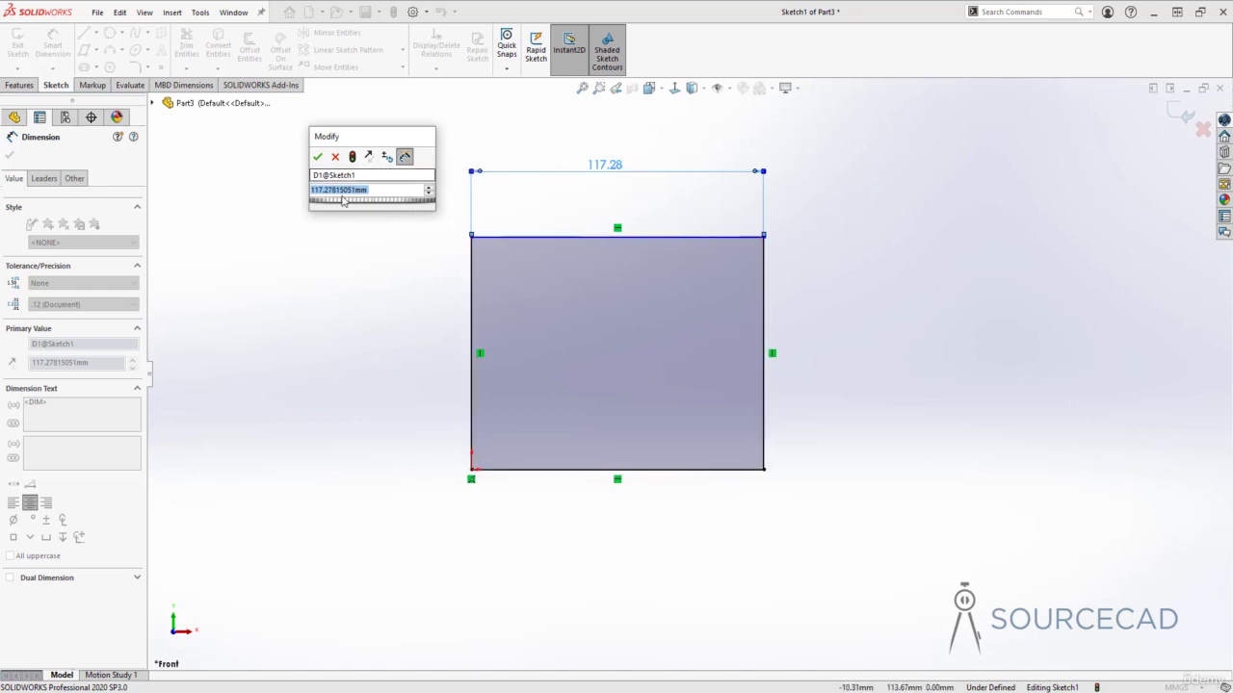
pyautogui.write('100')
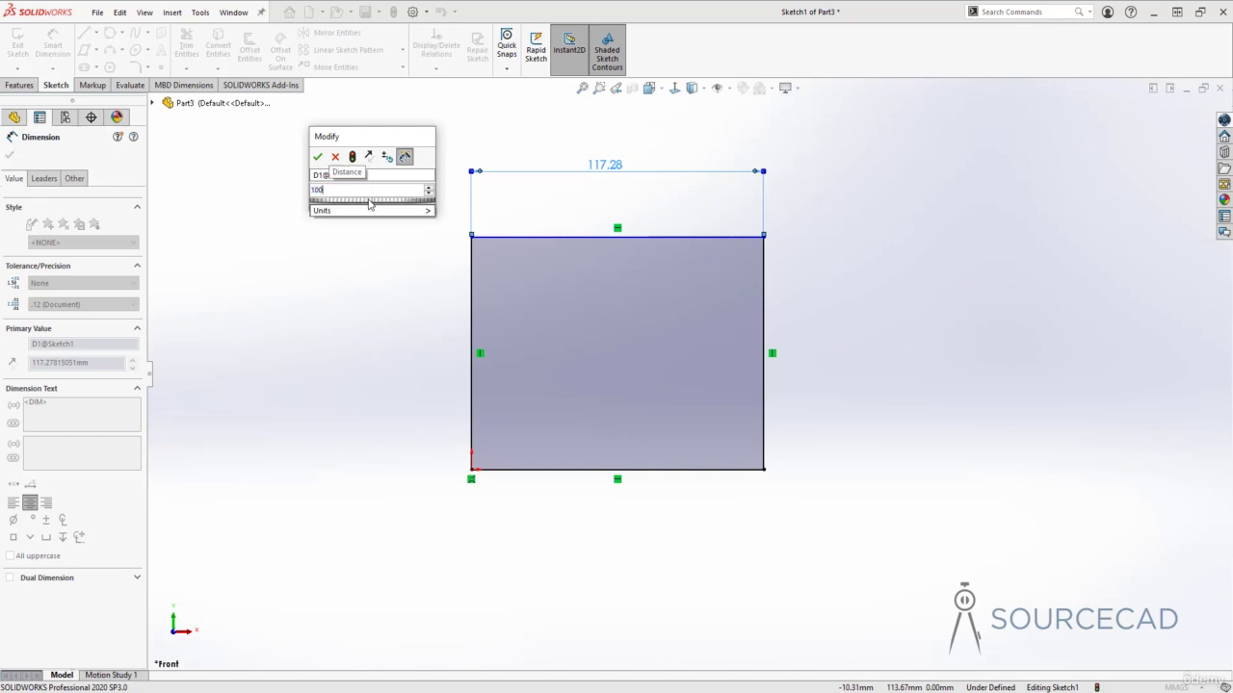
pyautogui.press('Return')
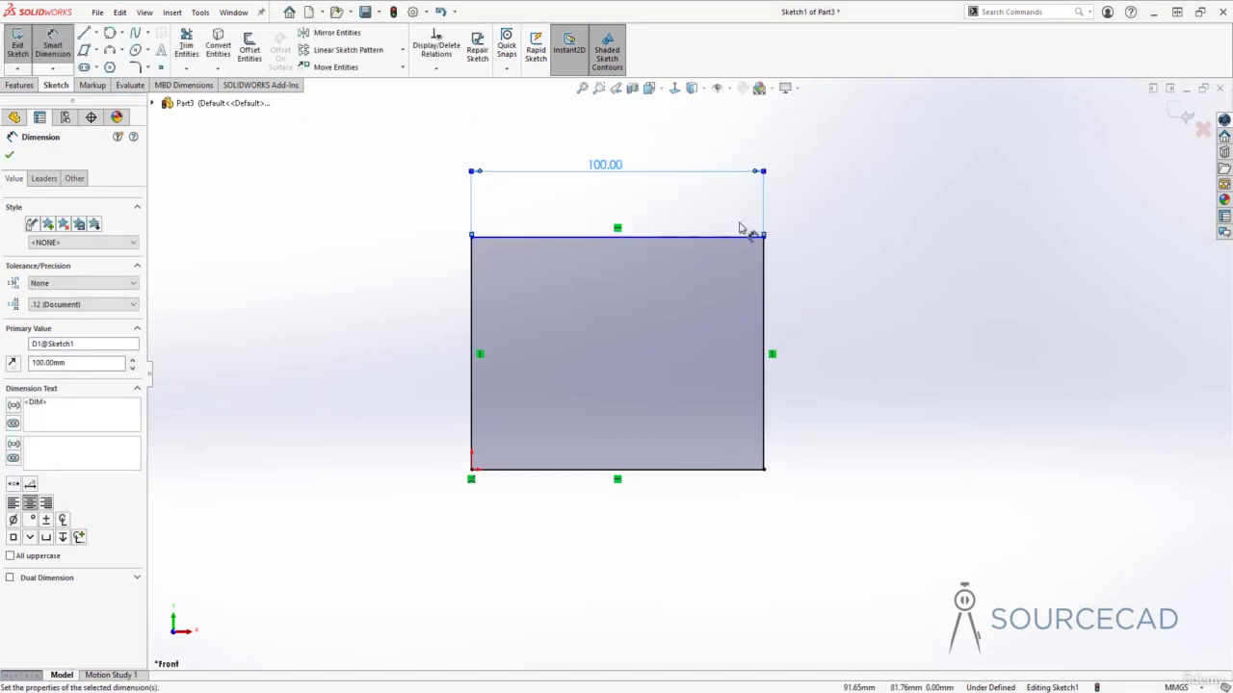
# Dimension the rectangle's right side, placing the dimension outside the profile, and set its height to 50 mm
pyautogui.click(767, 304)
pyautogui.click(860, 325)
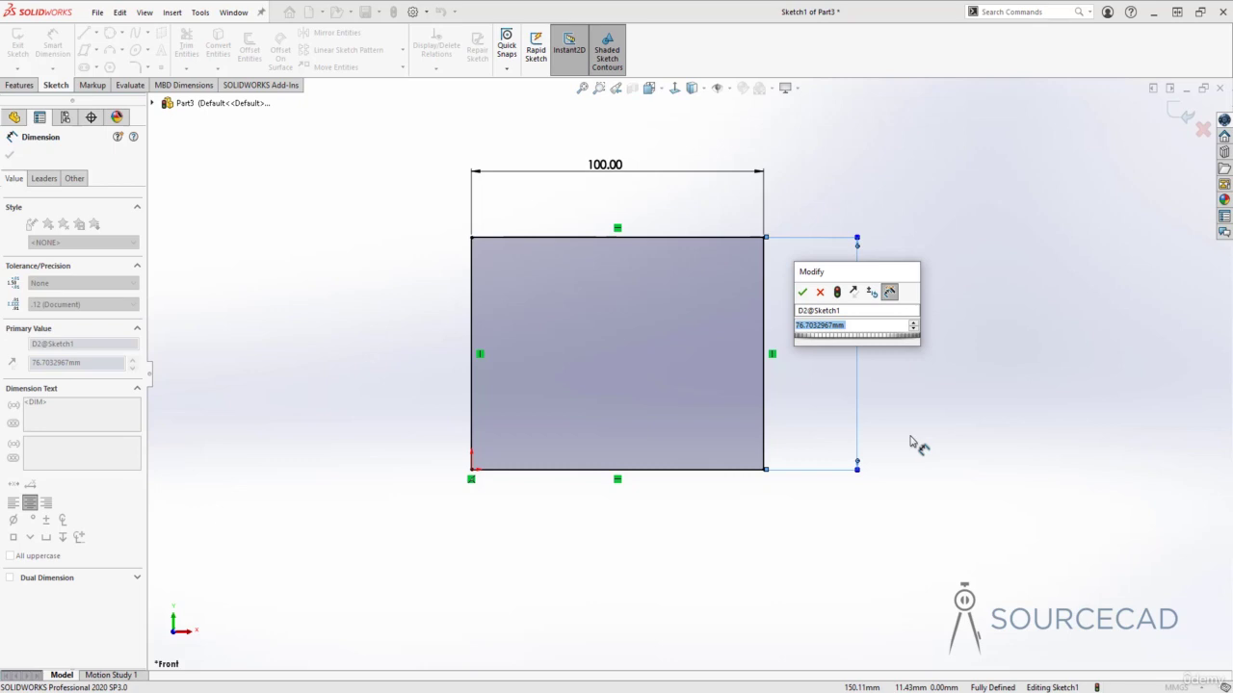
pyautogui.write('50')
pyautogui.press('Return')
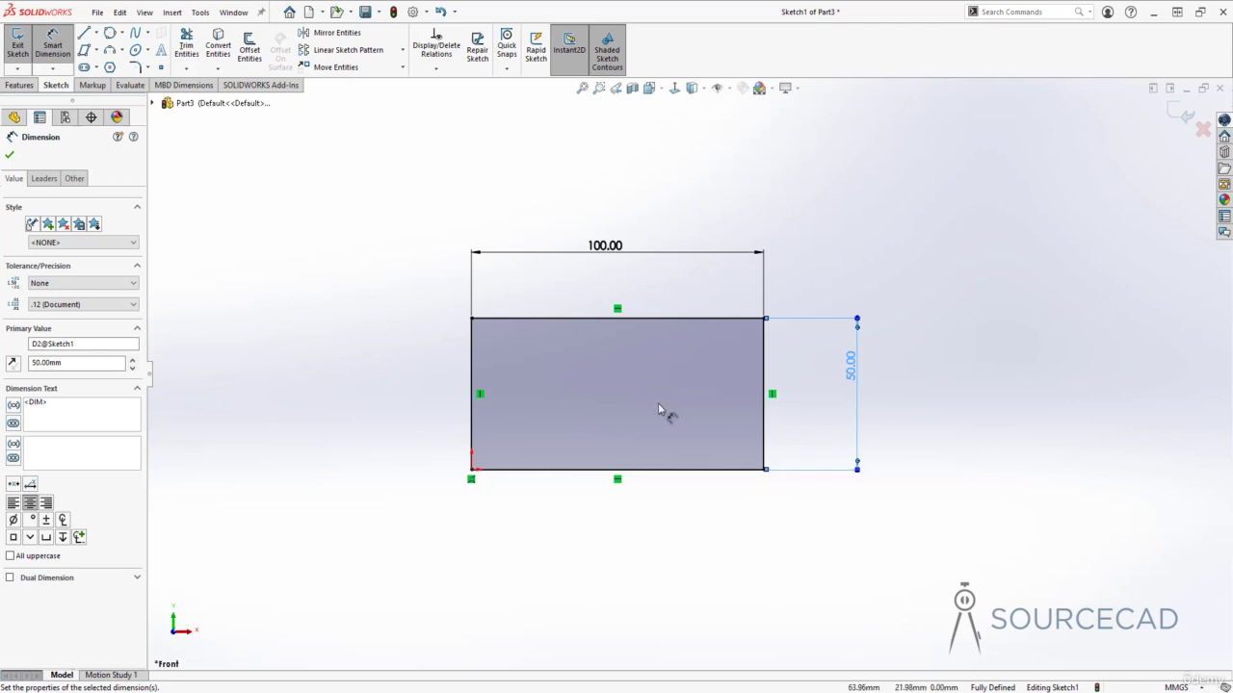
pyautogui.press('Escape')
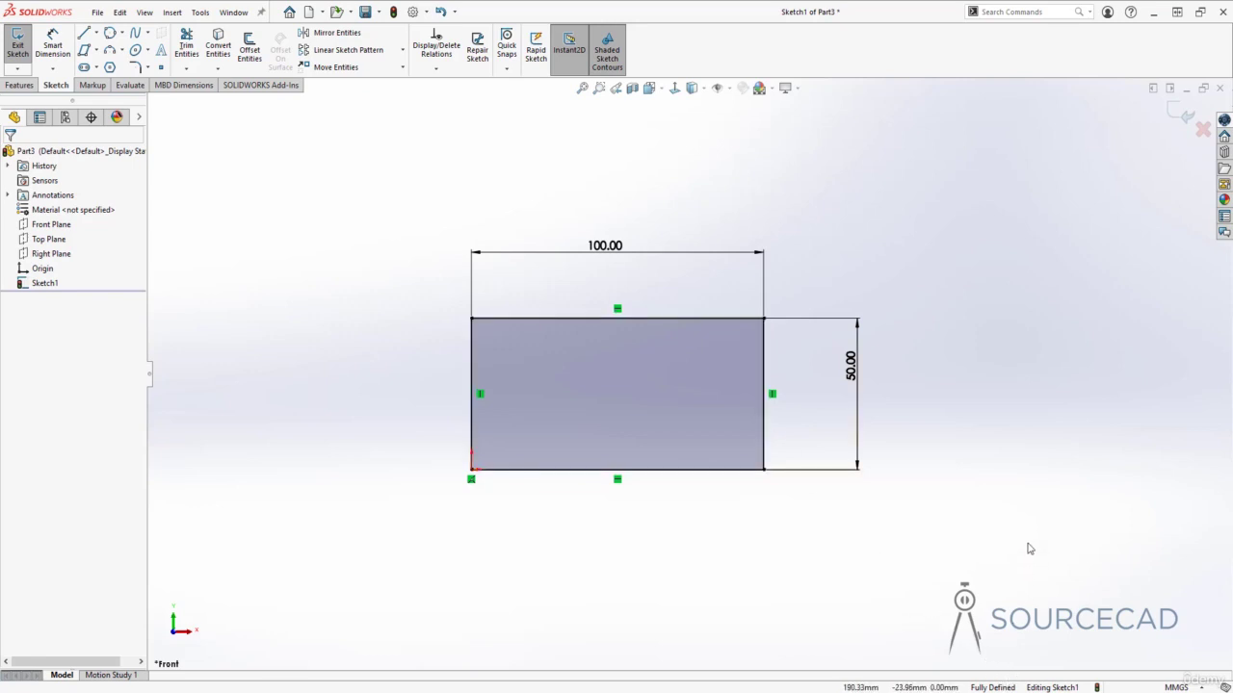
# Check whether the rectangle's right side, top edge and upper-right corner are fully defined
pyautogui.click(764, 345)
pyautogui.click(720, 318)
pyautogui.click(764, 318)
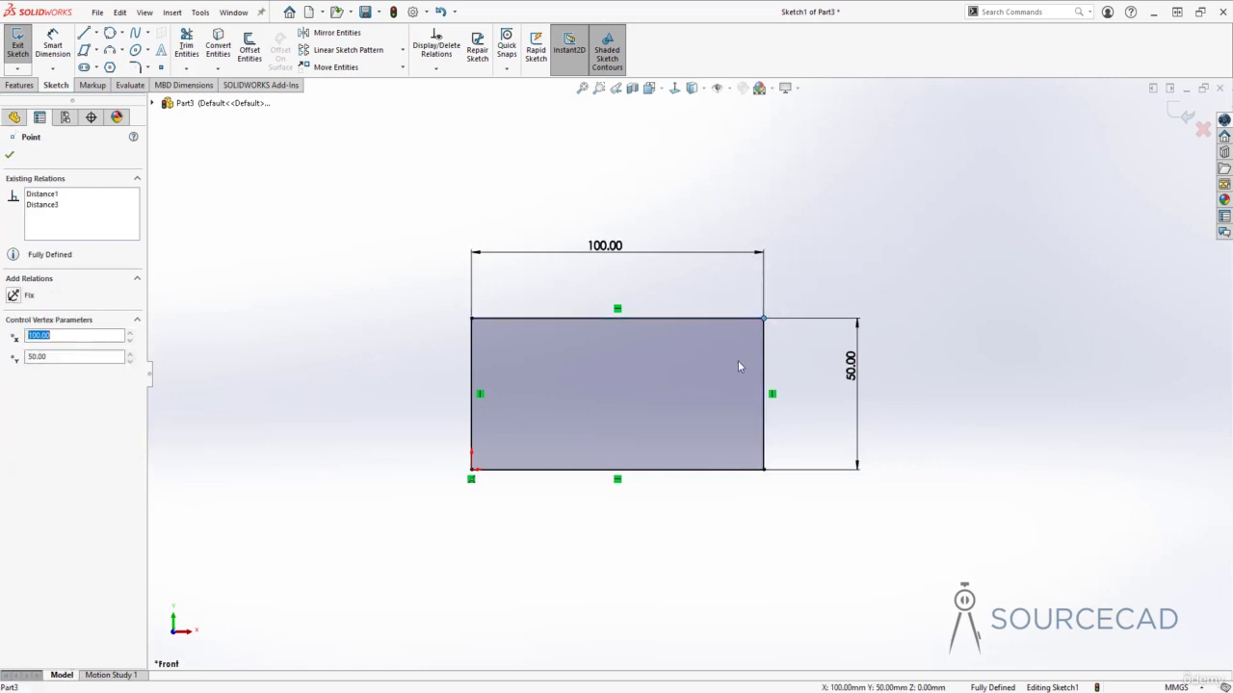
pyautogui.click(698, 552)
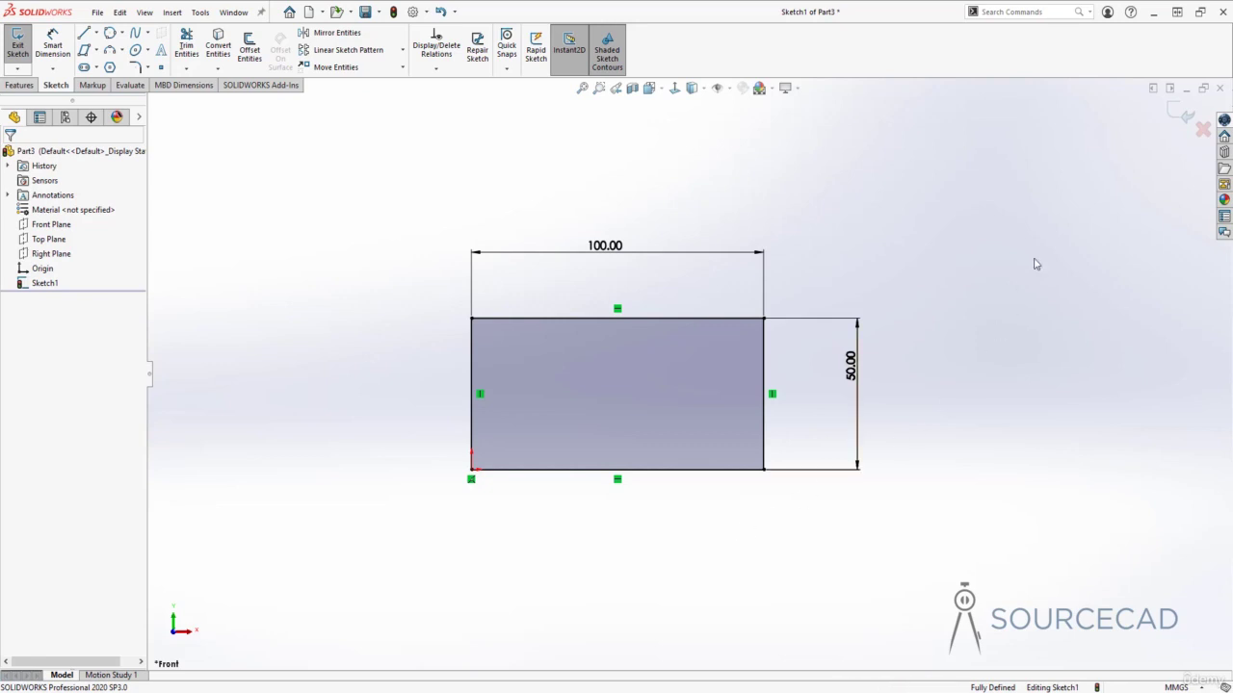
# Exit the sketch with its changes kept, and reopen it for editing by way of the rectangle's top line
pyautogui.click(1184, 114)
pyautogui.click(997, 358)
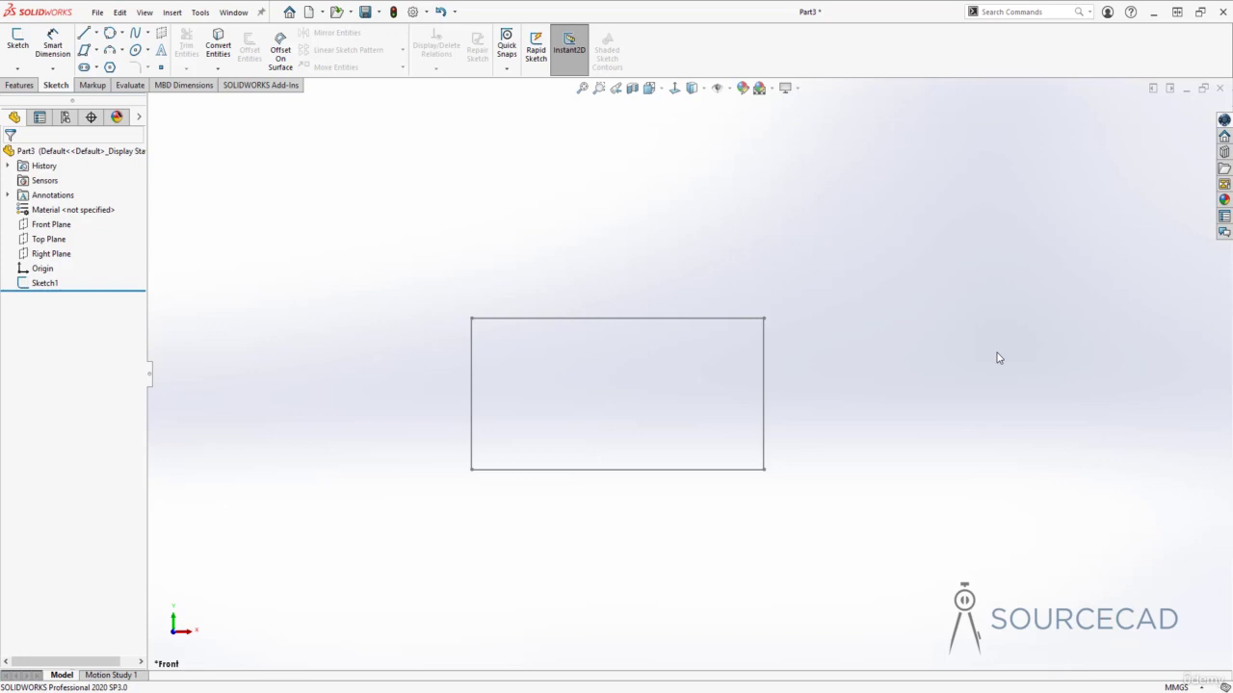
pyautogui.click(685, 318)
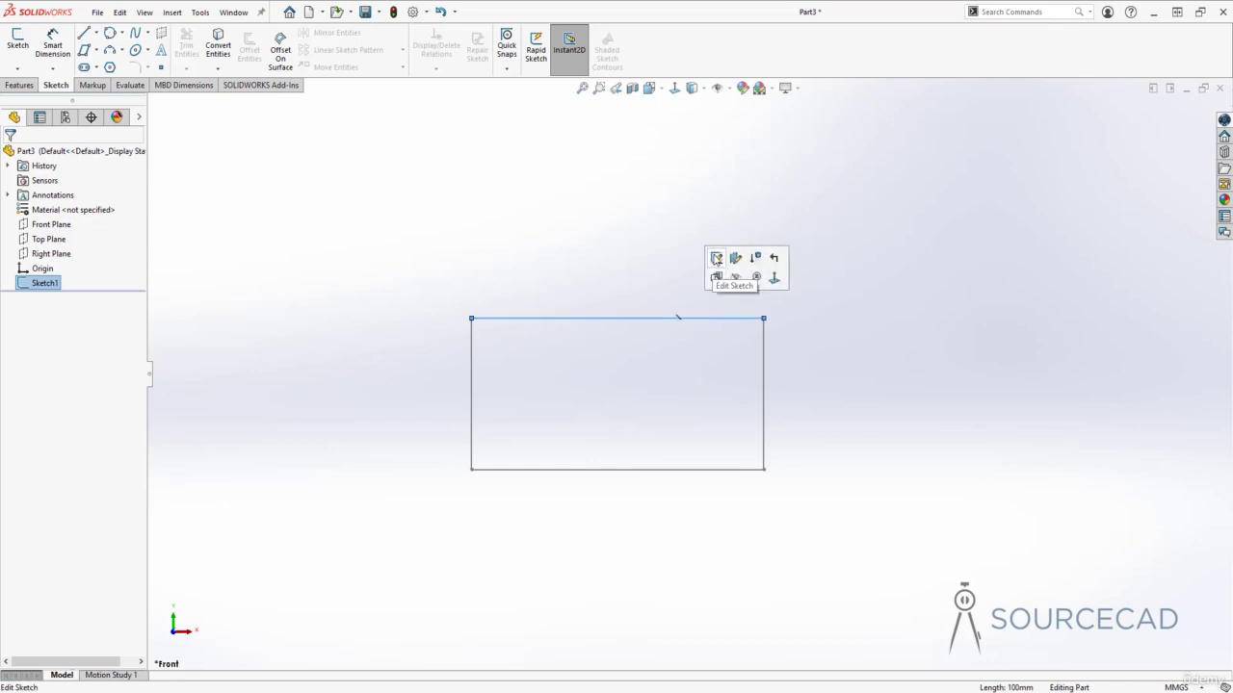
pyautogui.click(716, 258)
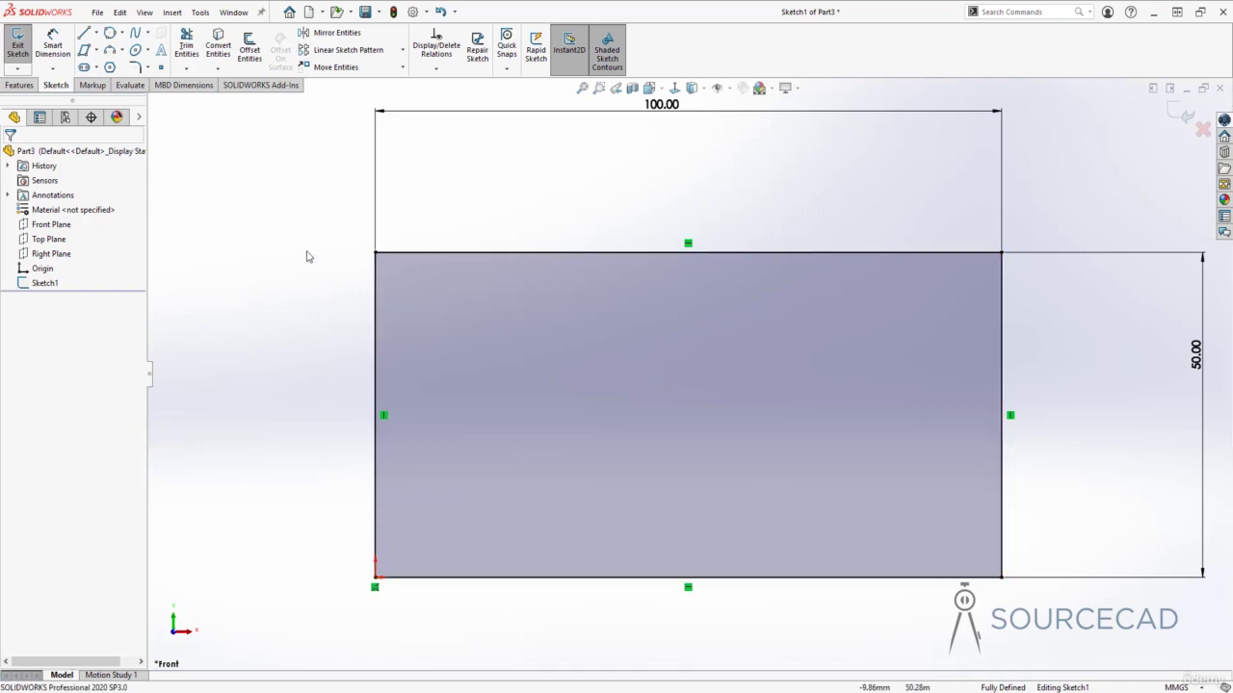
pyautogui.rightClick(39, 285)
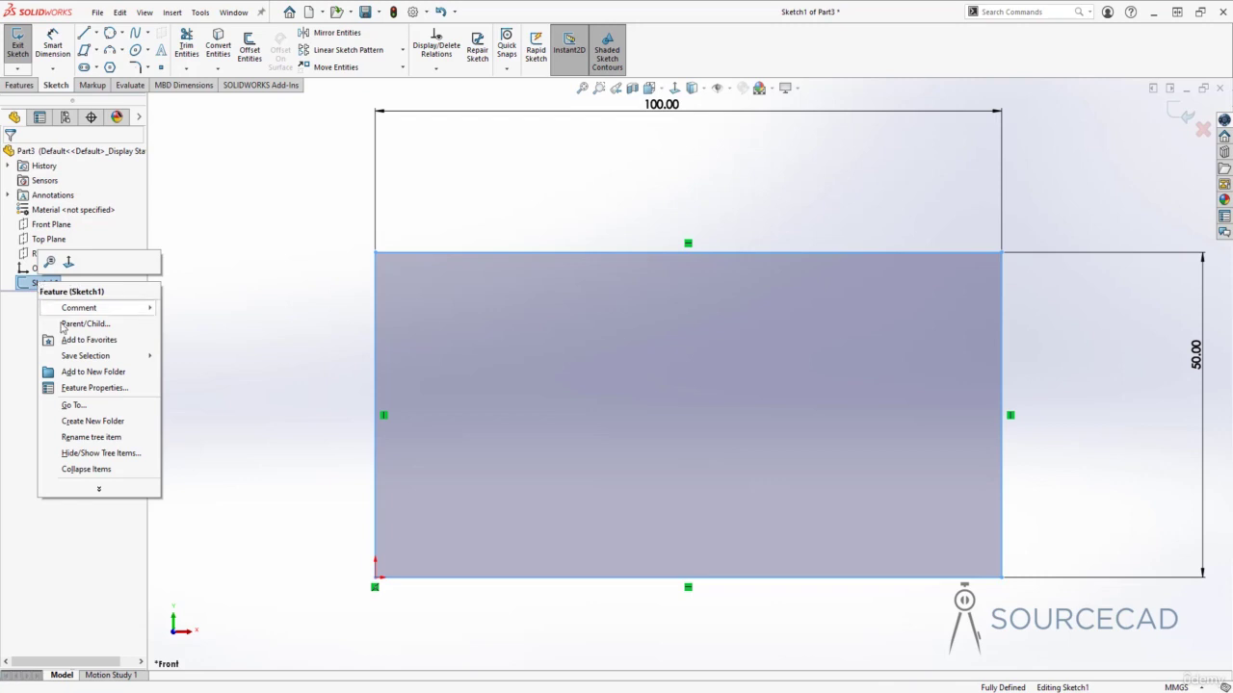
pyautogui.moveTo(145, 315)
pyautogui.click(295, 299)
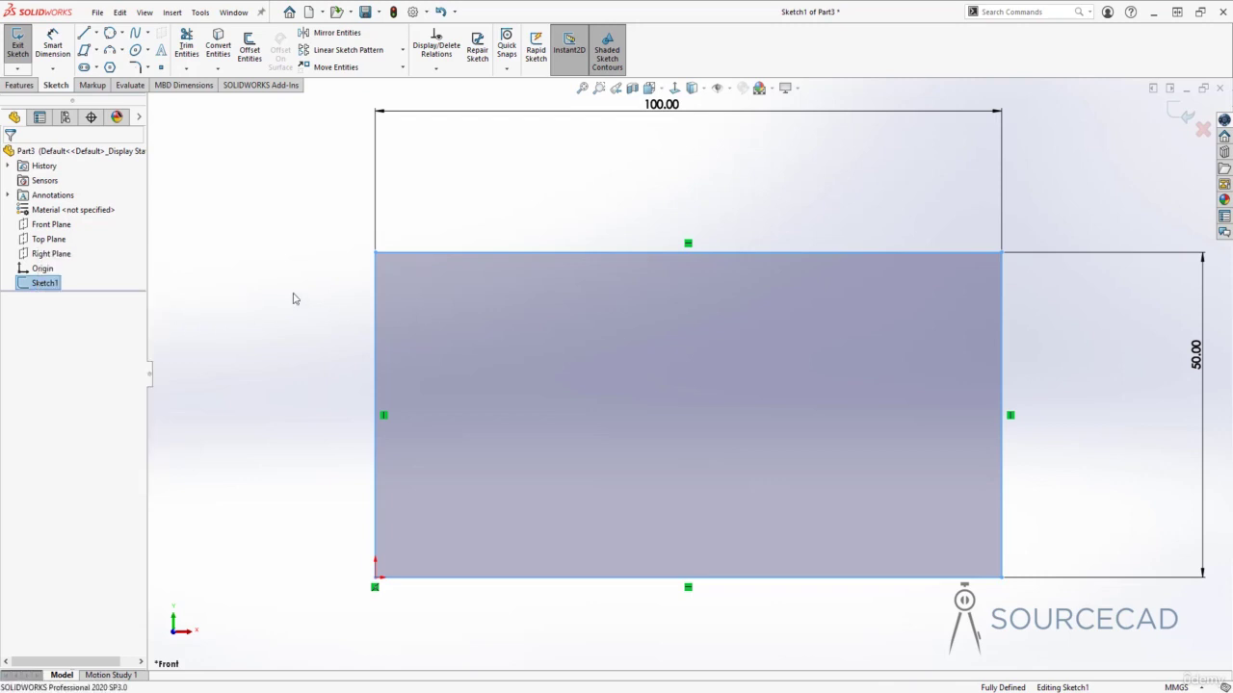